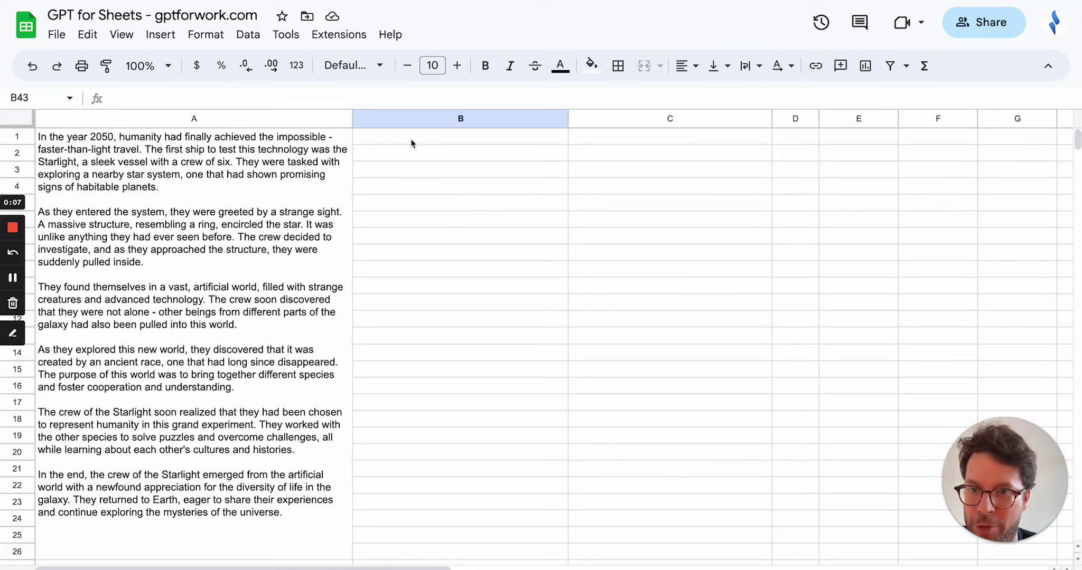
- Enter =GPT_SPLIT(A1,"by paragraphs") in B1 to split the A1 story into paragraphs
left_click(360, 140)
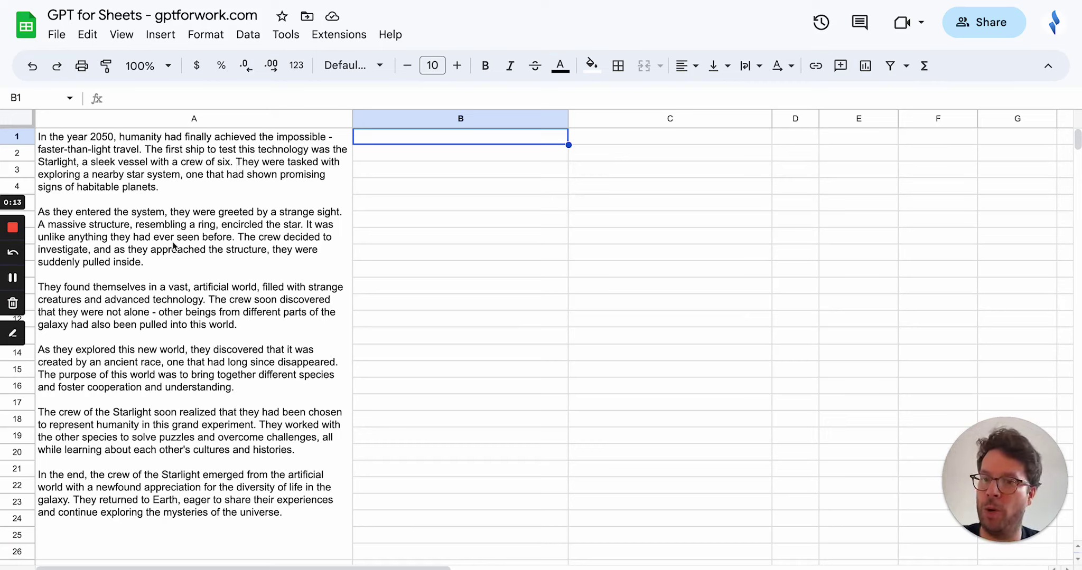
left_click(214, 175)
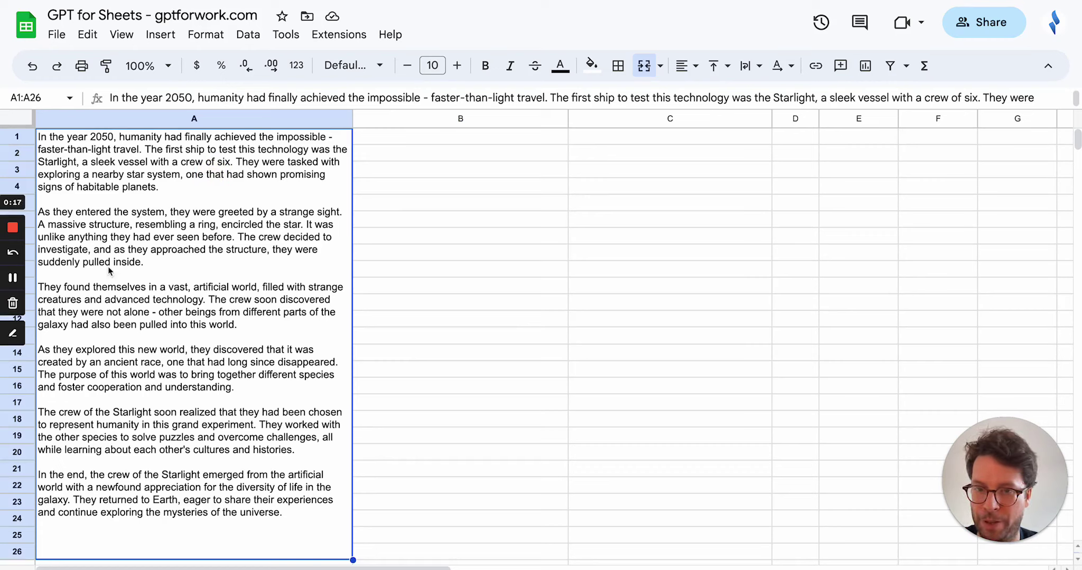
left_click(479, 137)
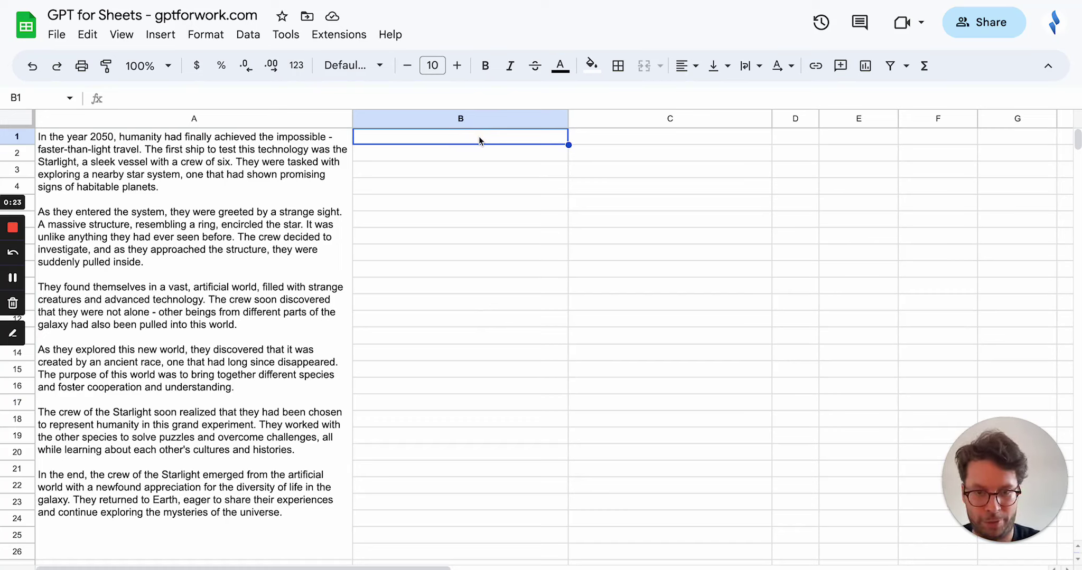
type("=gpt")
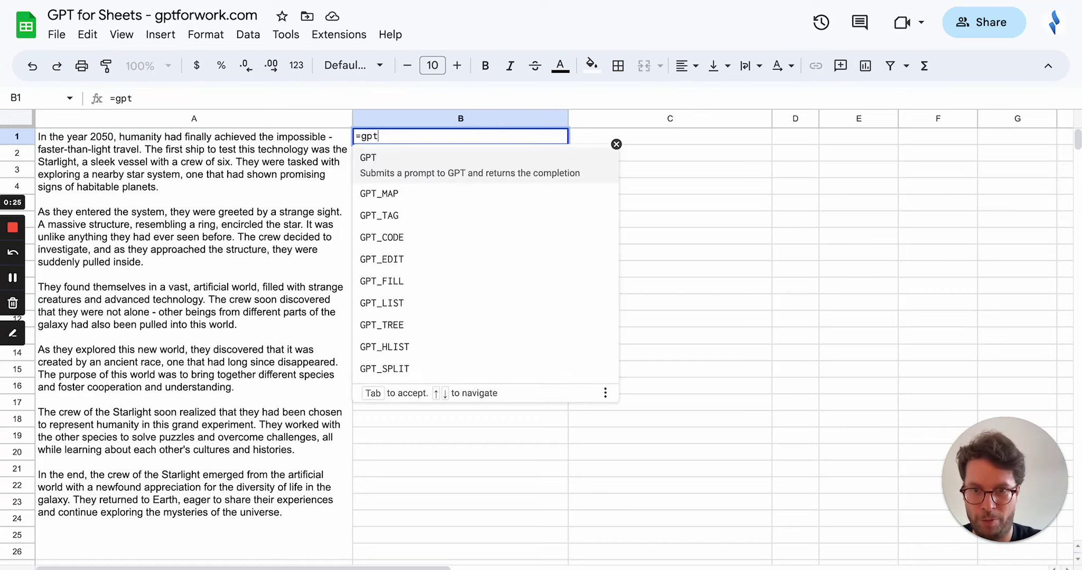
type("_spli")
key("Tab")
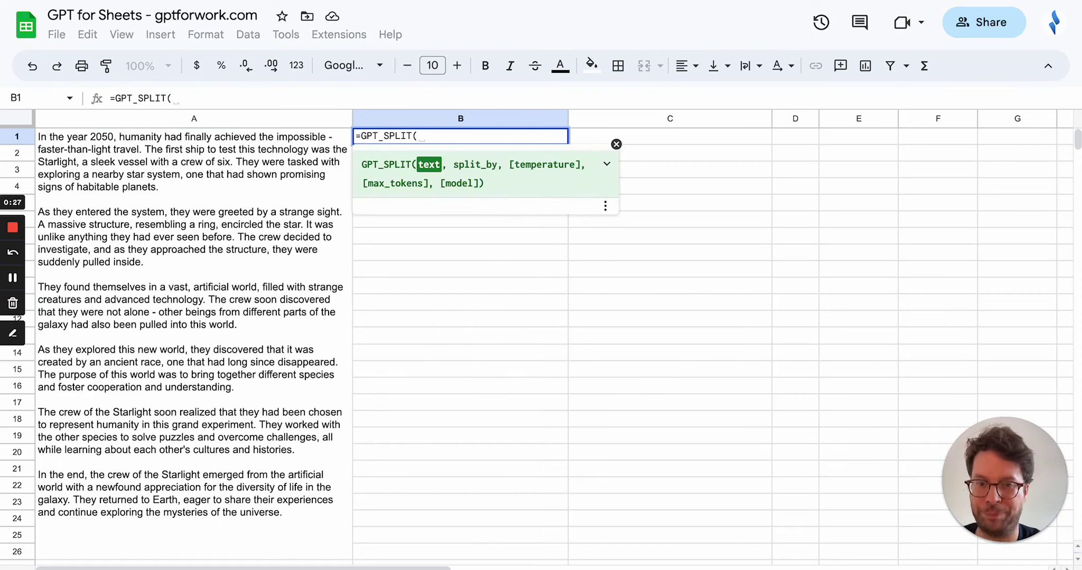
left_click(215, 166)
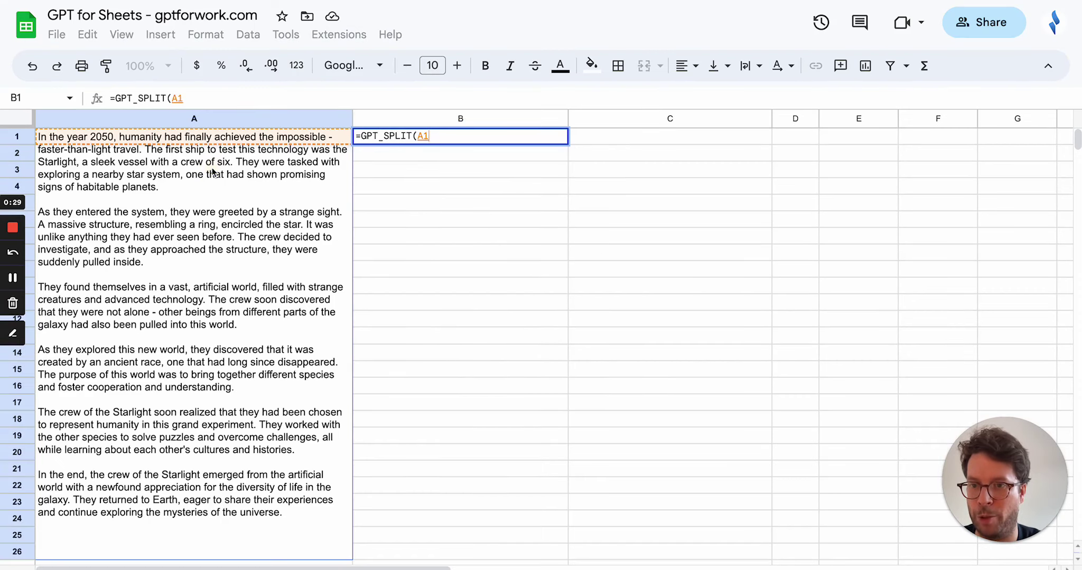
type(", ")
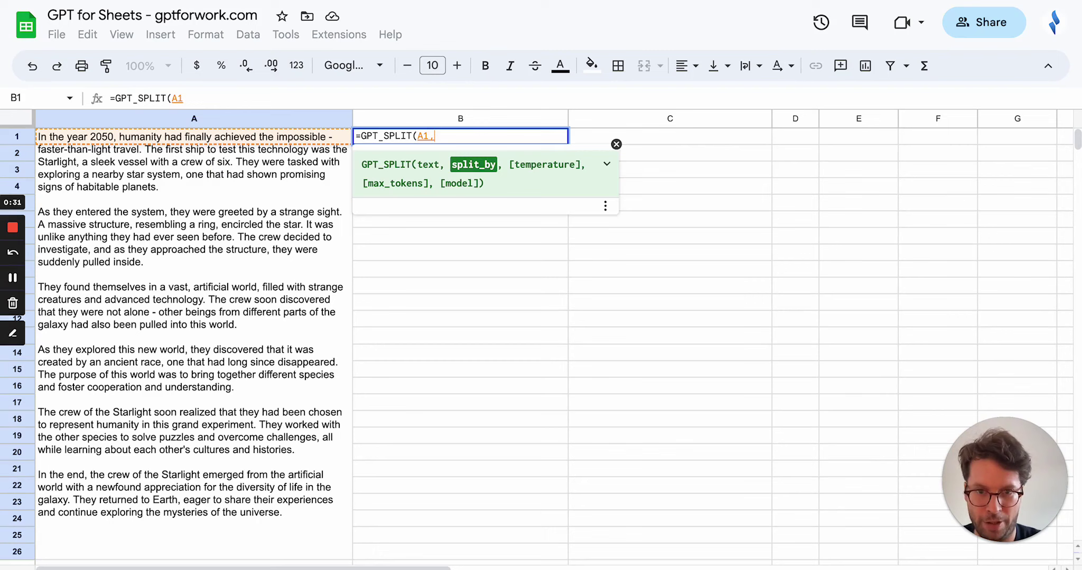
type("\"")
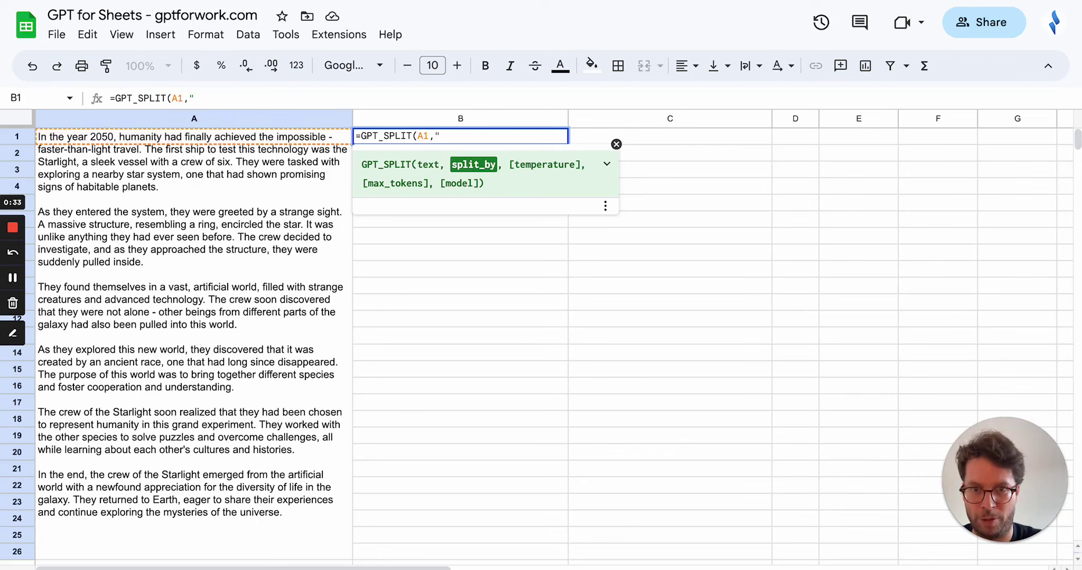
type("by para")
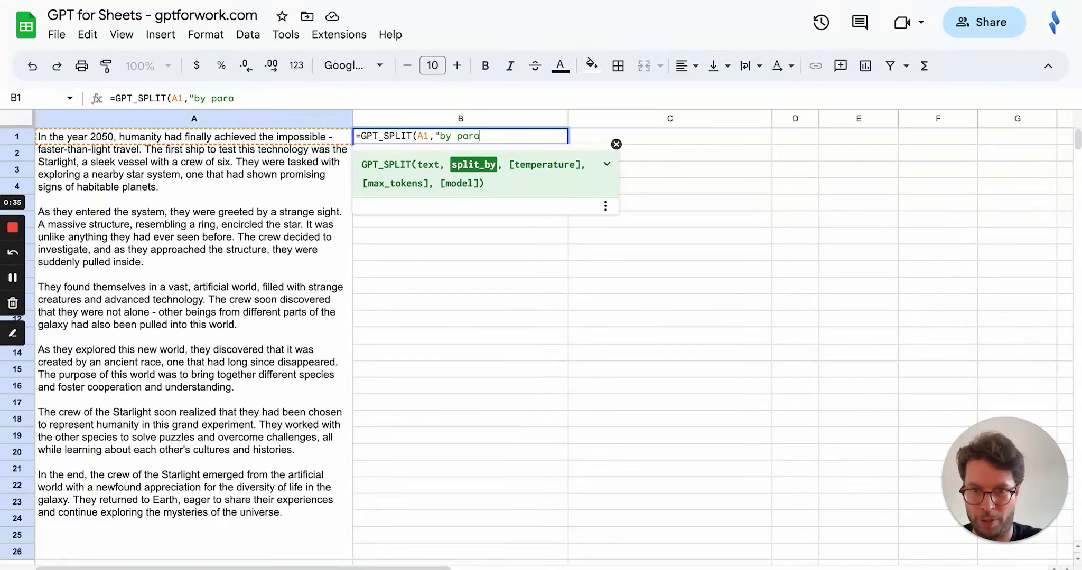
type("graphs\")")
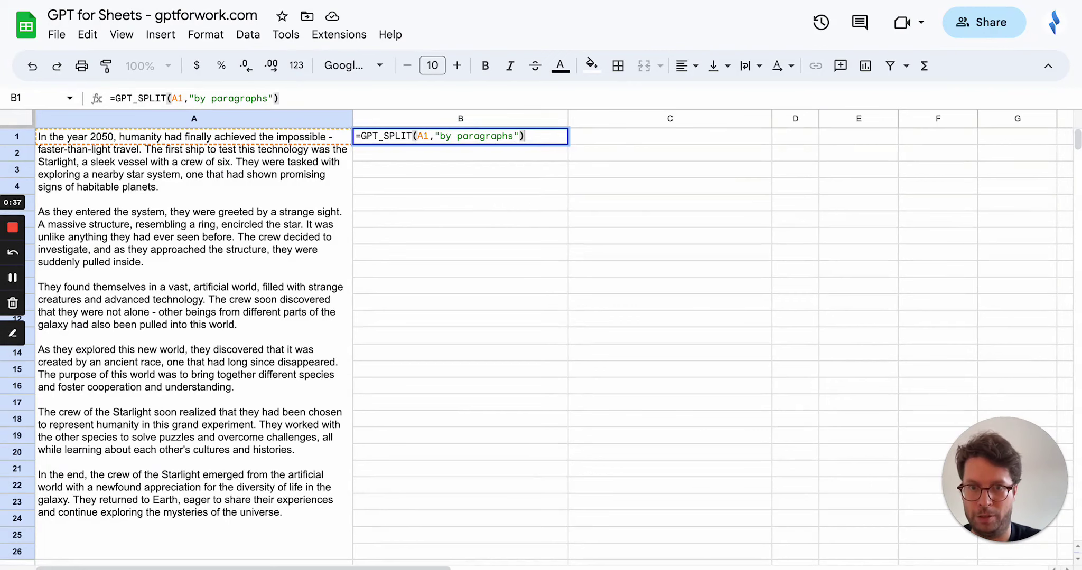
key("Return")
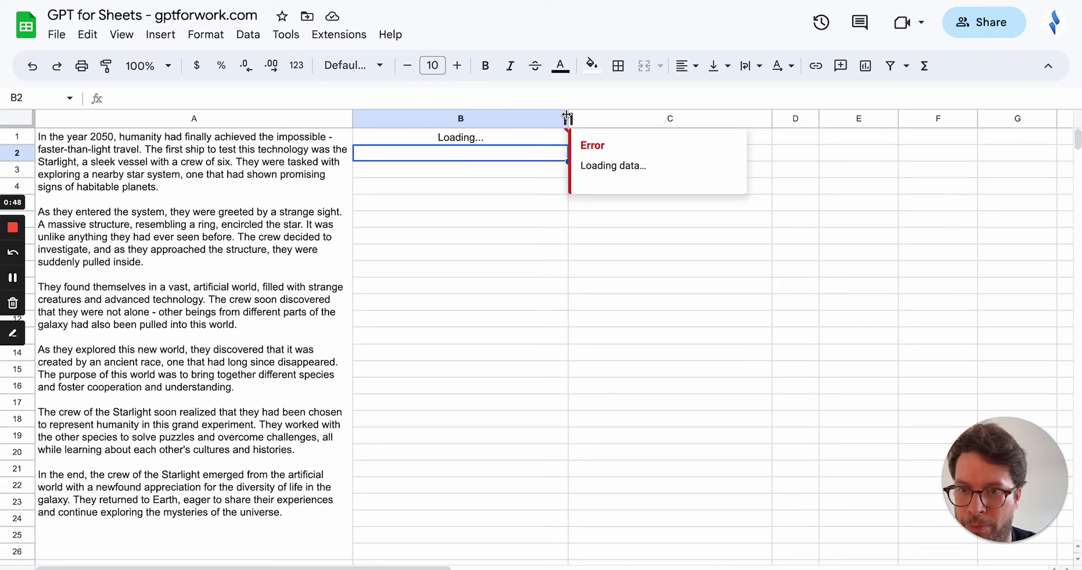
- Select B1 and let the split load the six story paragraphs into B1:B6
left_click(384, 141)
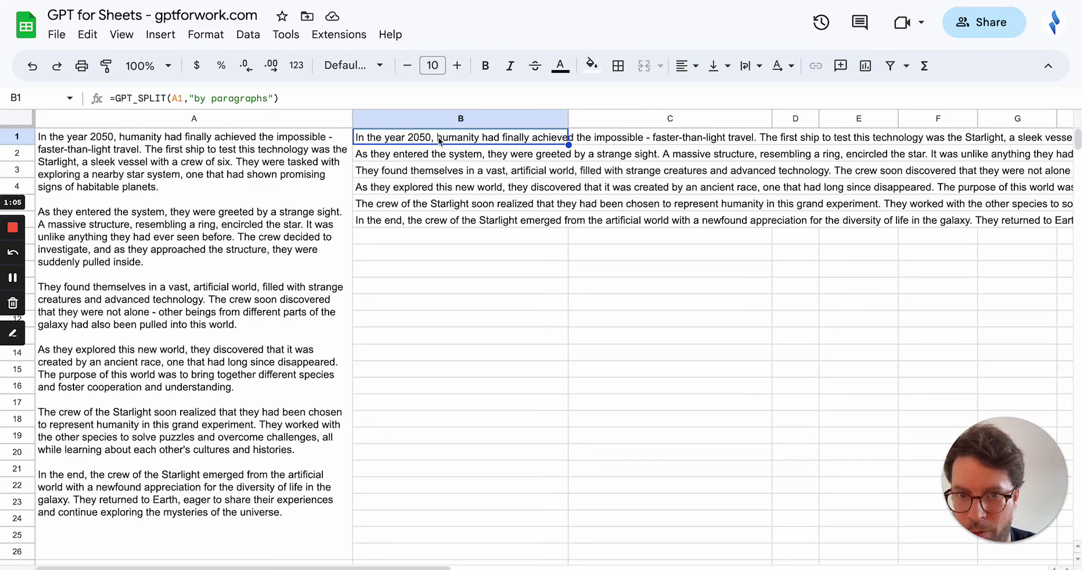
- Apply Wrap text wrapping to B1:B6 and widen column B to fit the paragraphs
left_click_drag(438, 140, 428, 220)
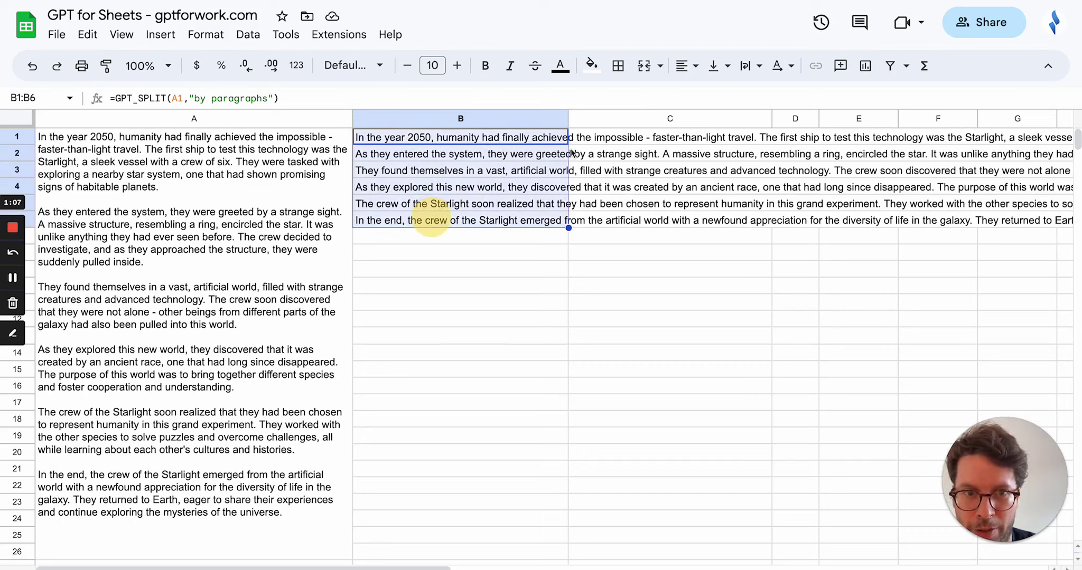
left_click(745, 65)
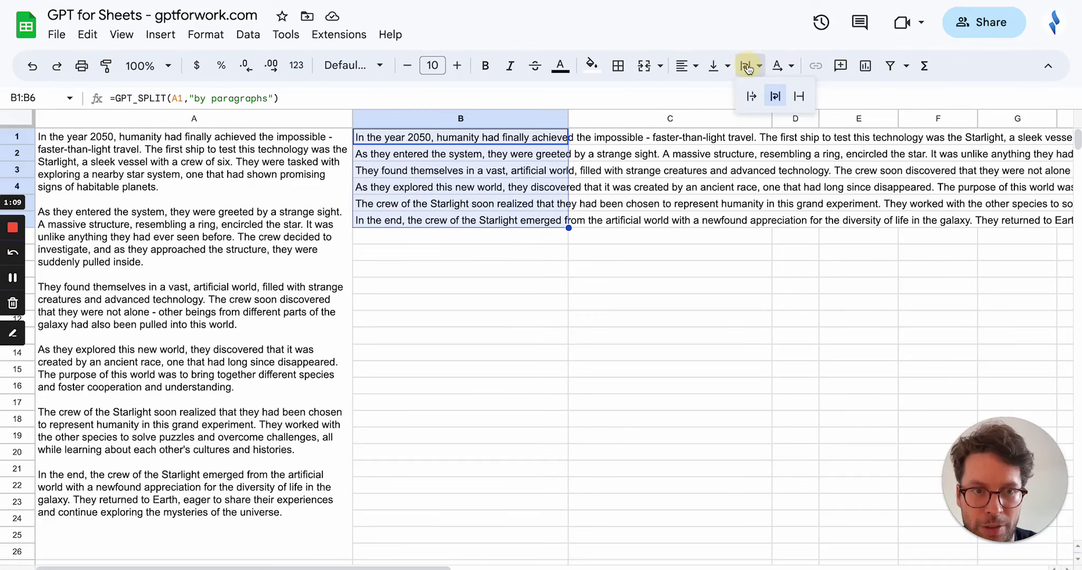
left_click(776, 95)
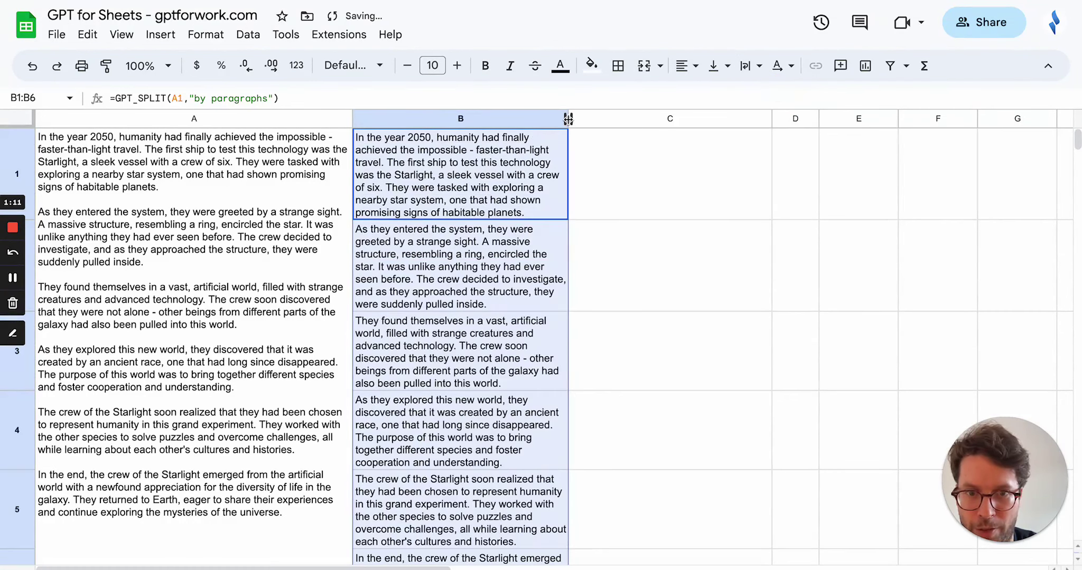
left_click_drag(568, 118, 765, 91)
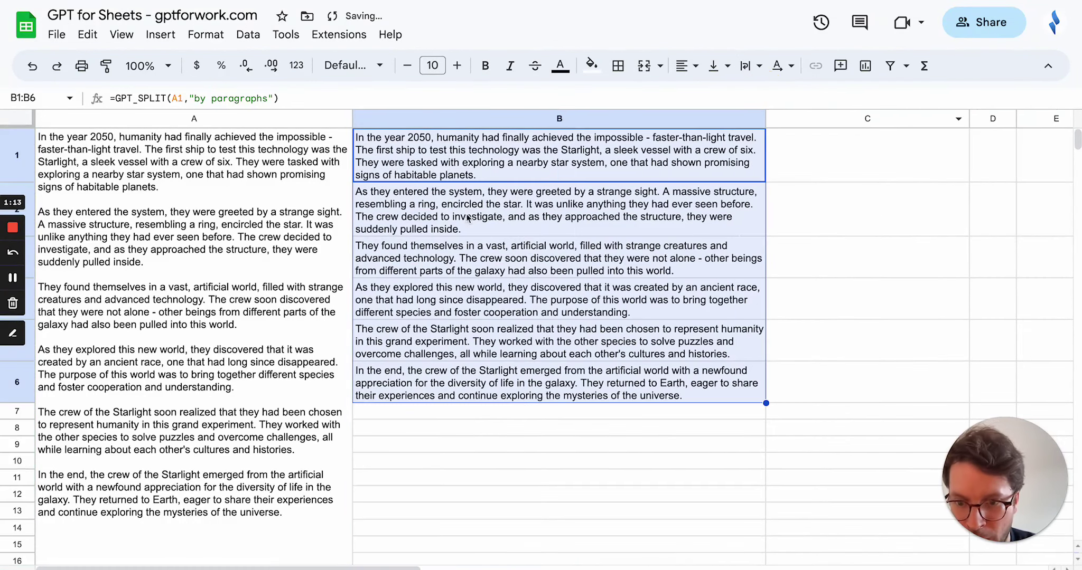
left_click(437, 222)
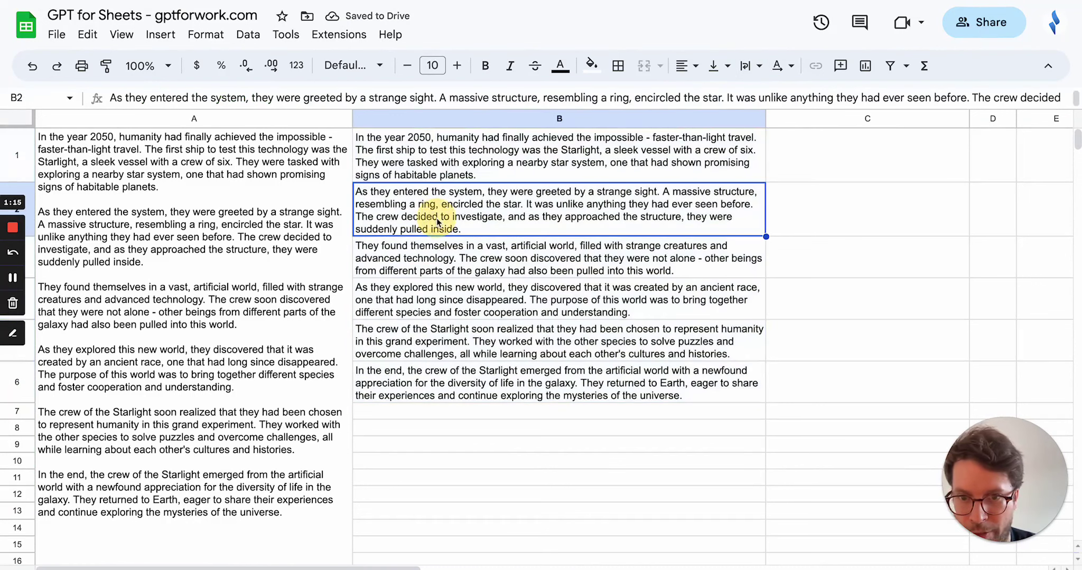
left_click(452, 170)
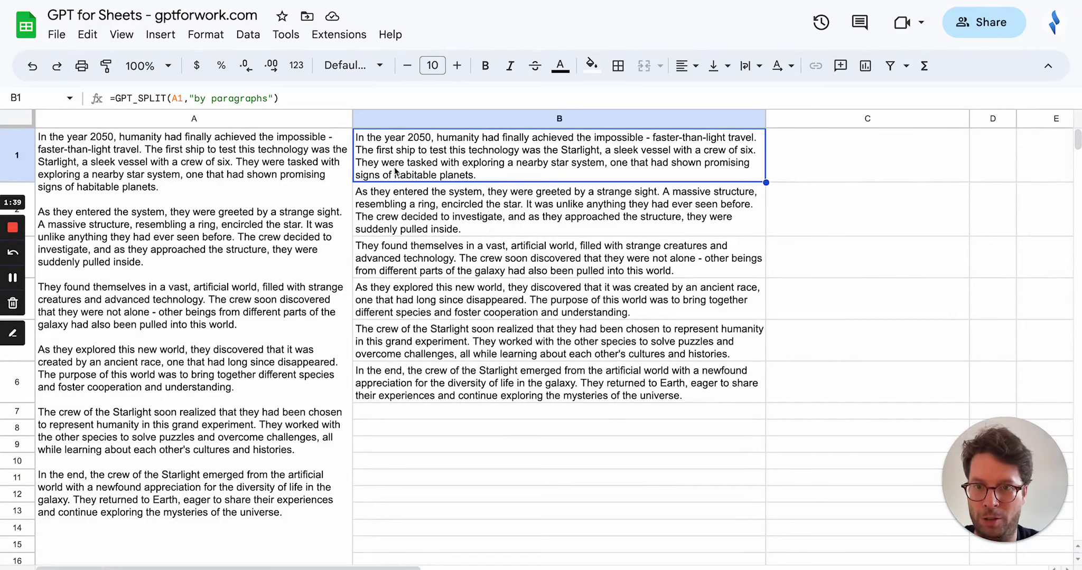
- Change B1 to =GPT_HSPLIT(A1,"by paragraphs") and narrow column B back down
left_click(138, 98)
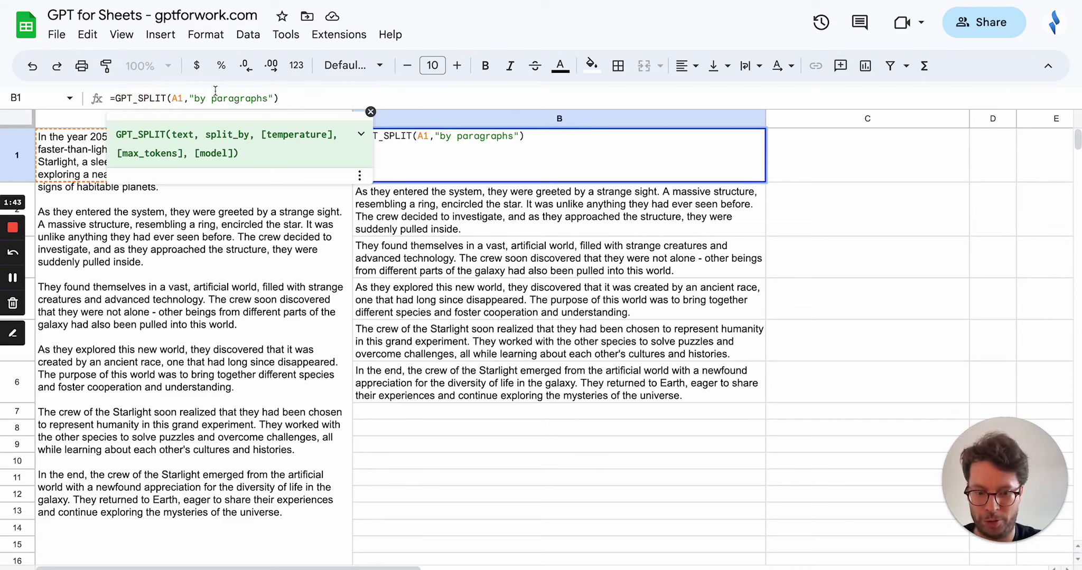
type("H")
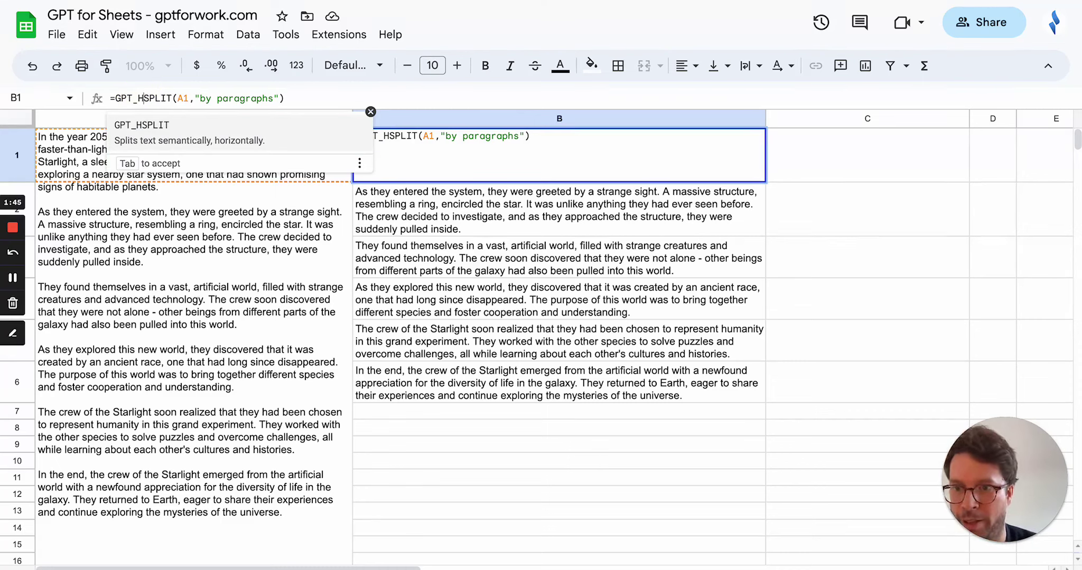
key("Tab")
key("Return")
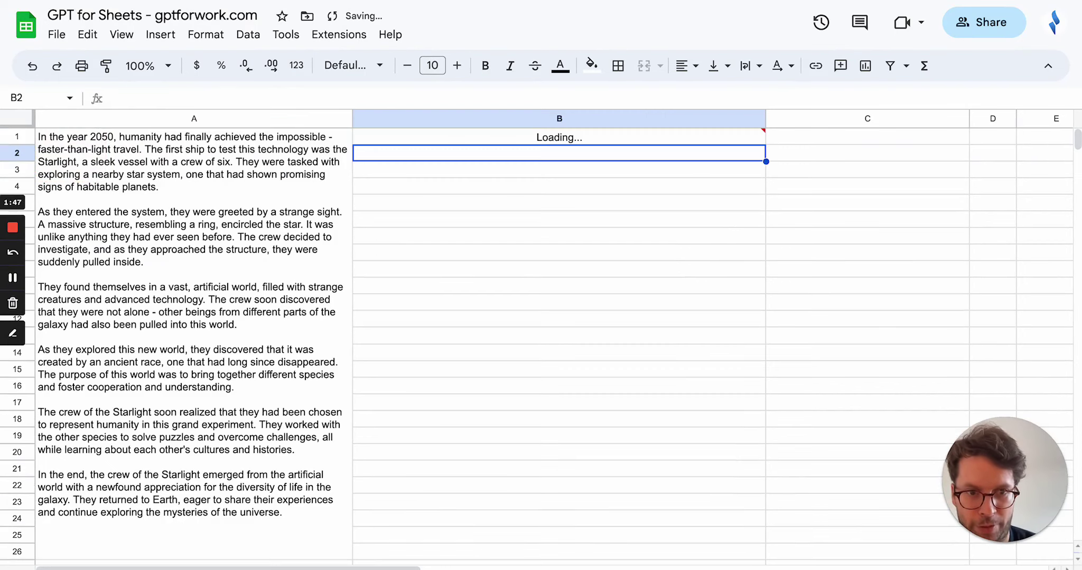
left_click_drag(765, 118, 618, 125)
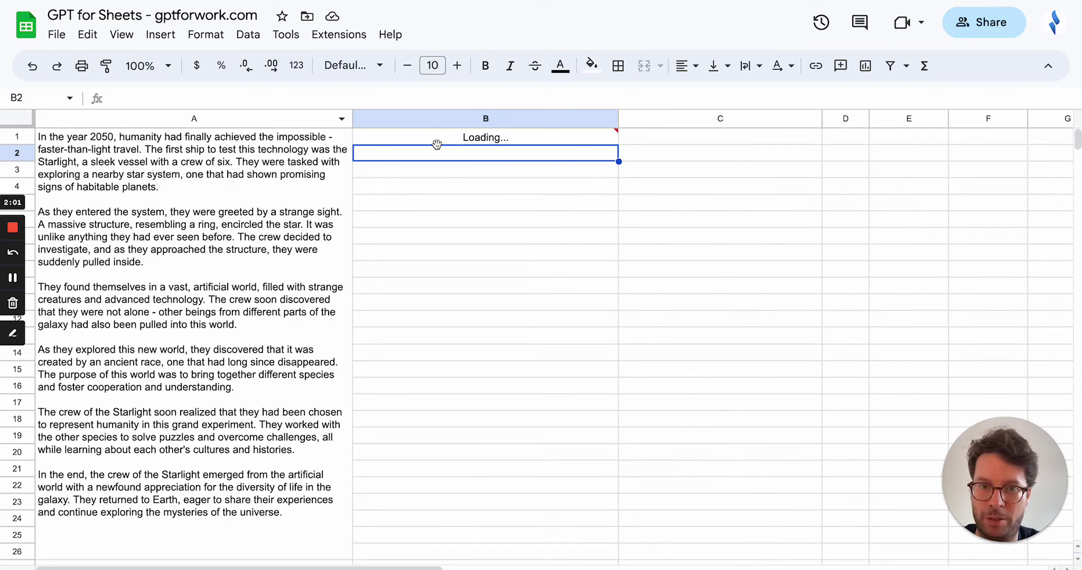
mouse_move(452, 141)
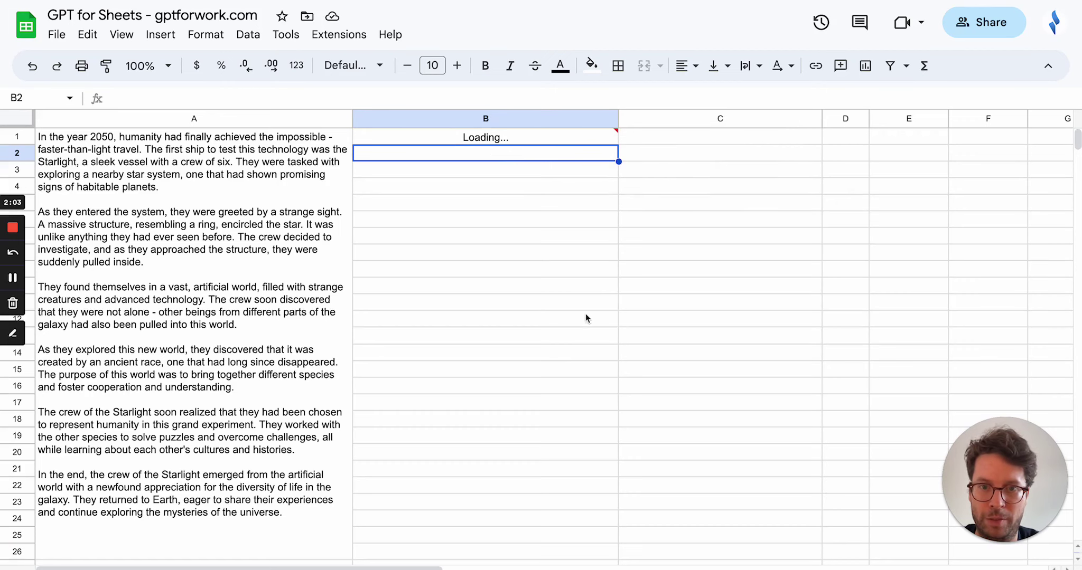
left_click(561, 138)
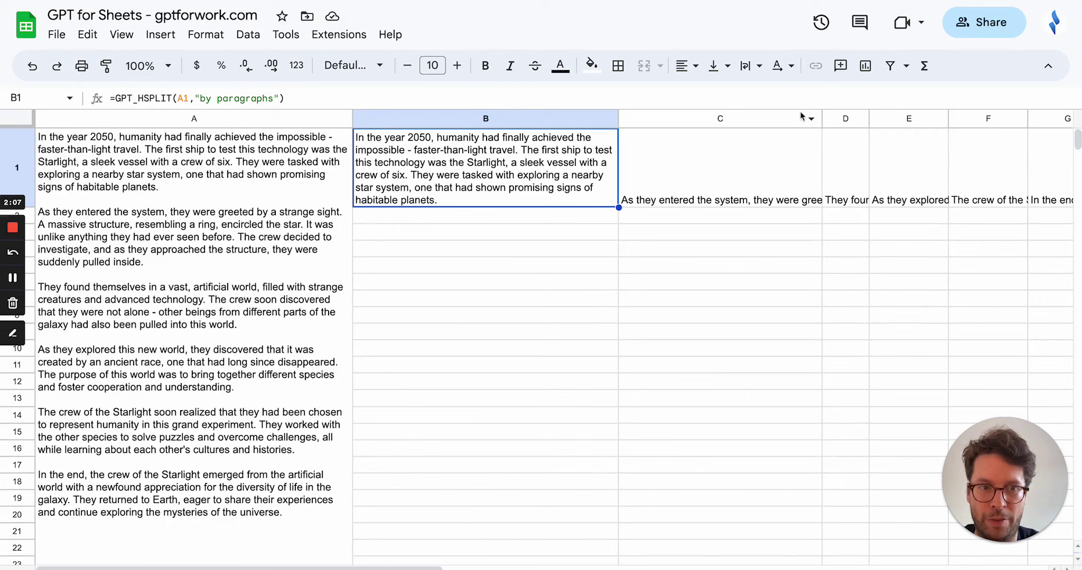
- Wrap text in the row 1 result columns C–I and widen them evenly
scroll(730, 157, "right", 3)
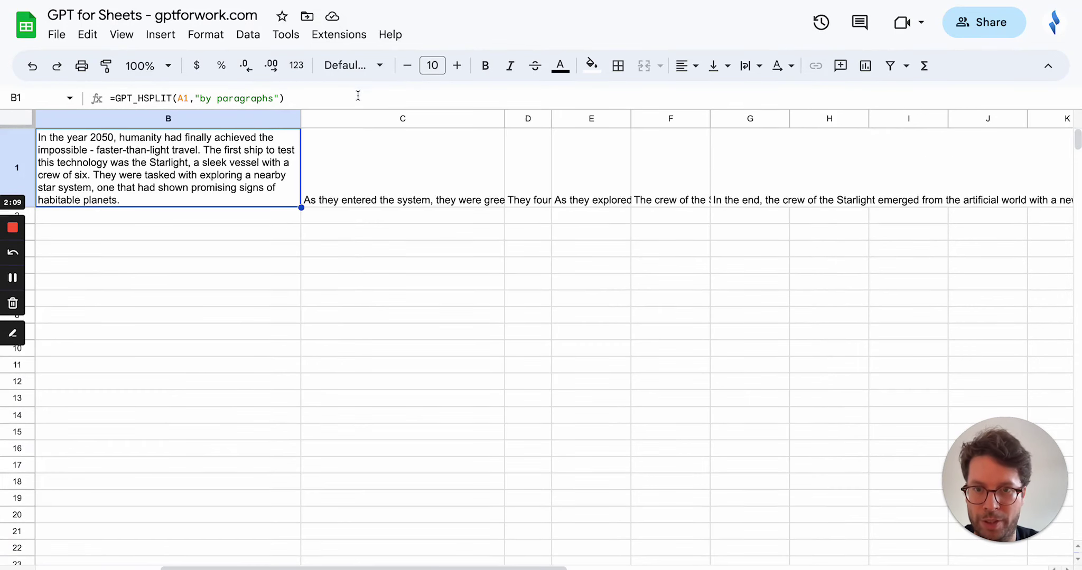
left_click_drag(365, 120, 893, 105)
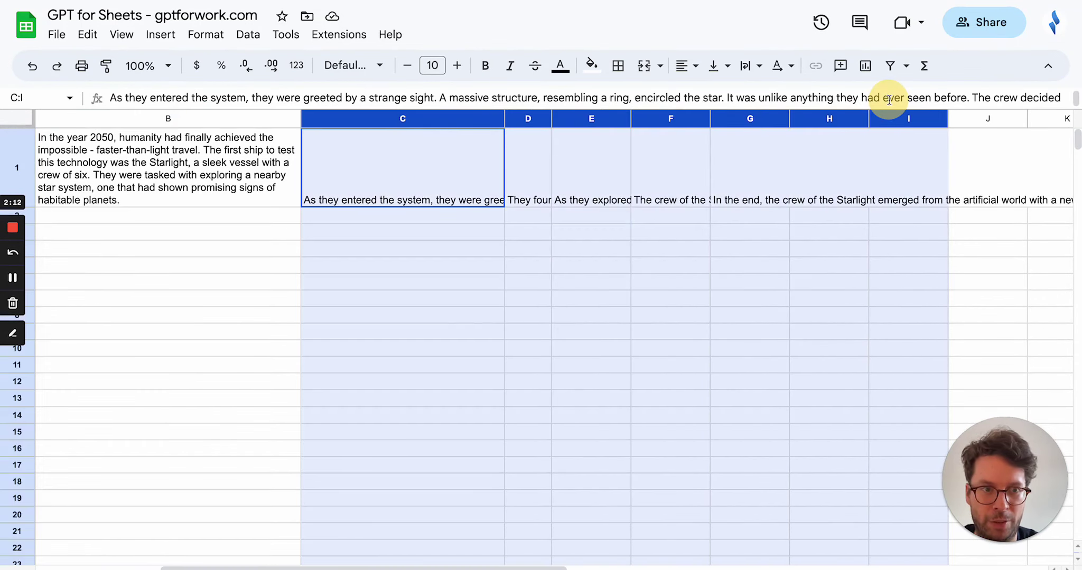
left_click(750, 66)
left_click(776, 99)
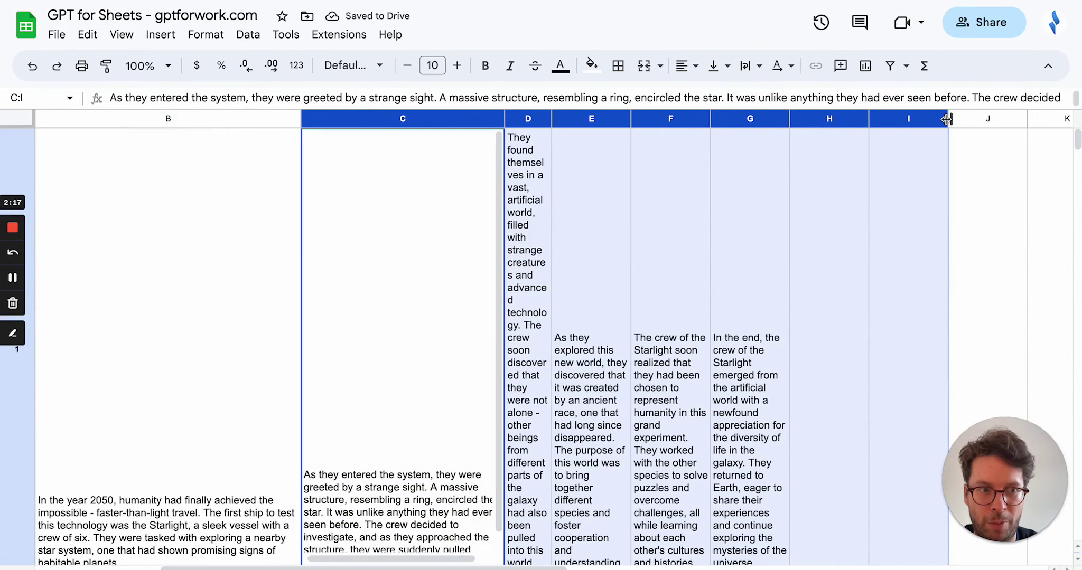
left_click_drag(1028, 119, 1054, 124)
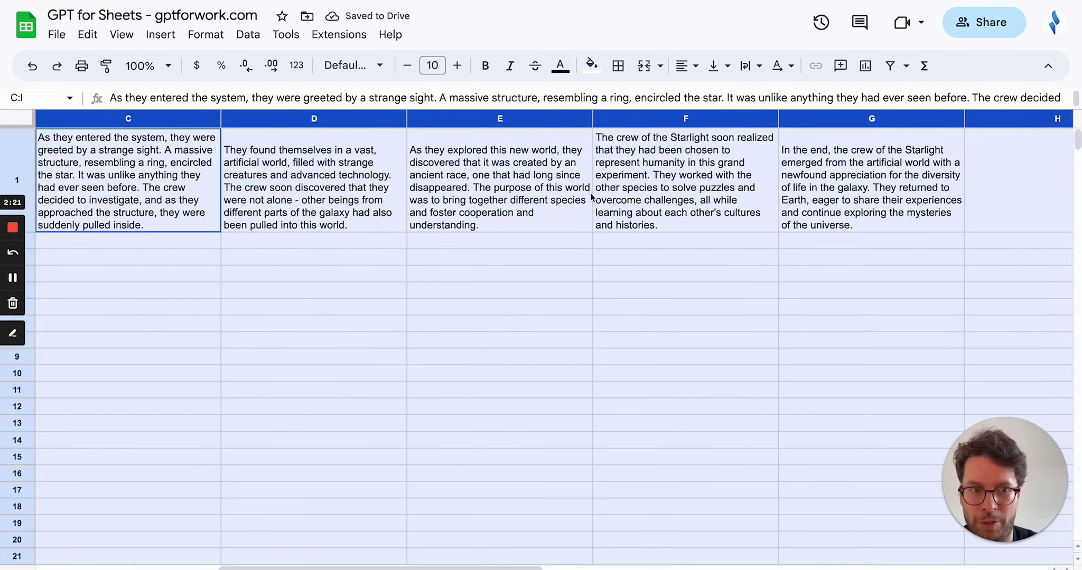
scroll(467, 199, "right", 10)
scroll(695, 161, "left", 10)
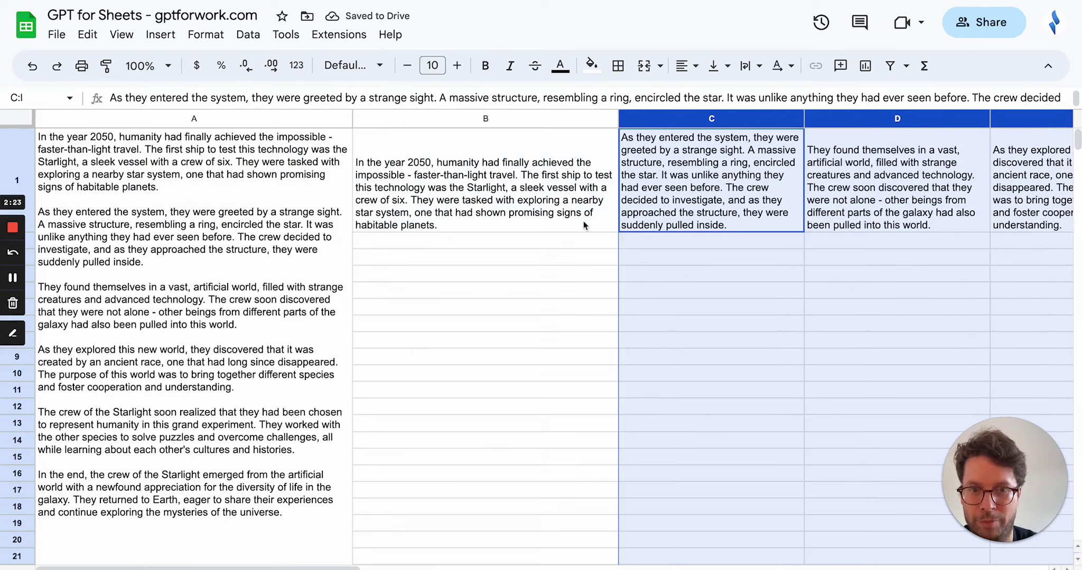
left_click(442, 328)
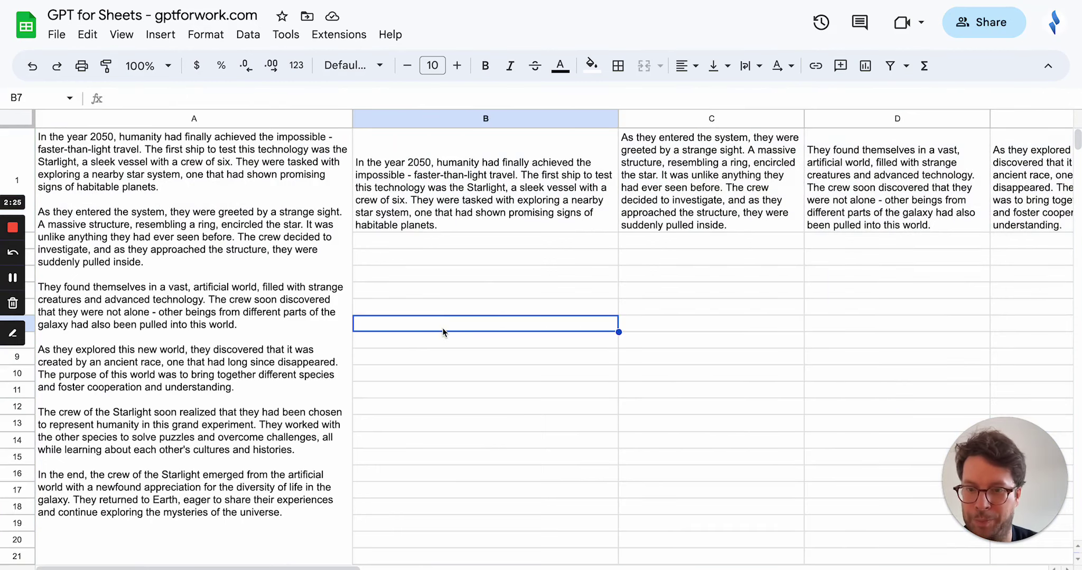
- Scroll down and select the merged outline cell A43:A74
scroll(443, 332, "down", 10)
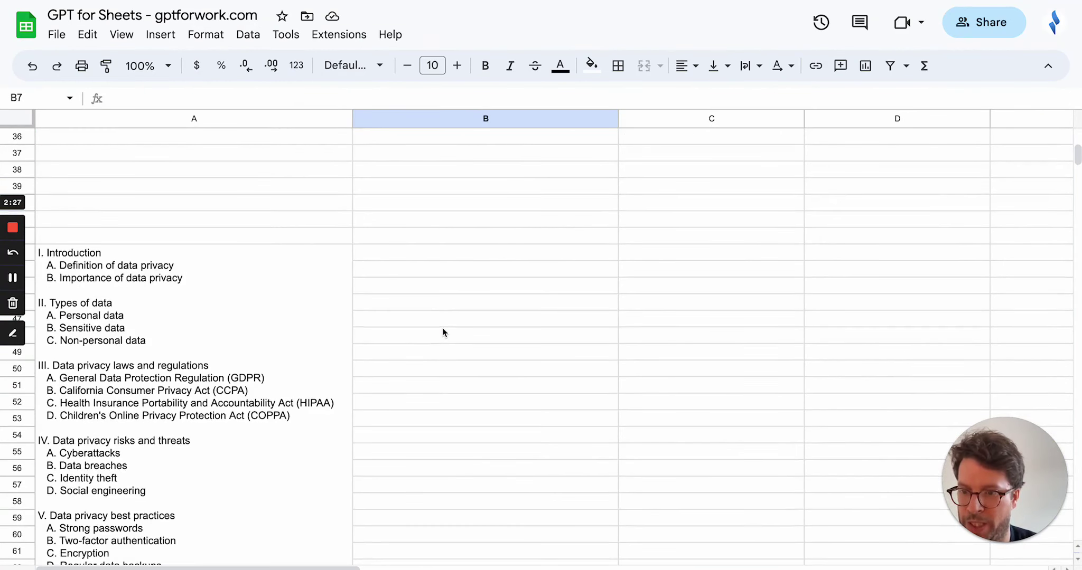
scroll(442, 331, "down", 2)
left_click(269, 211)
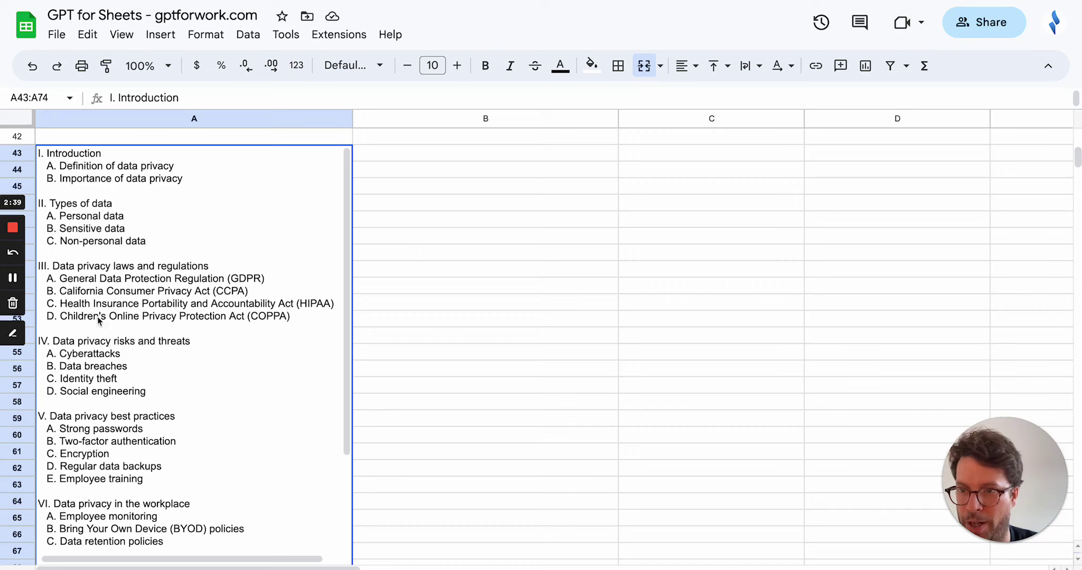
- Enter =GPT_SPLIT(A43,"by section") in B43 to split the privacy outline
left_click(432, 155)
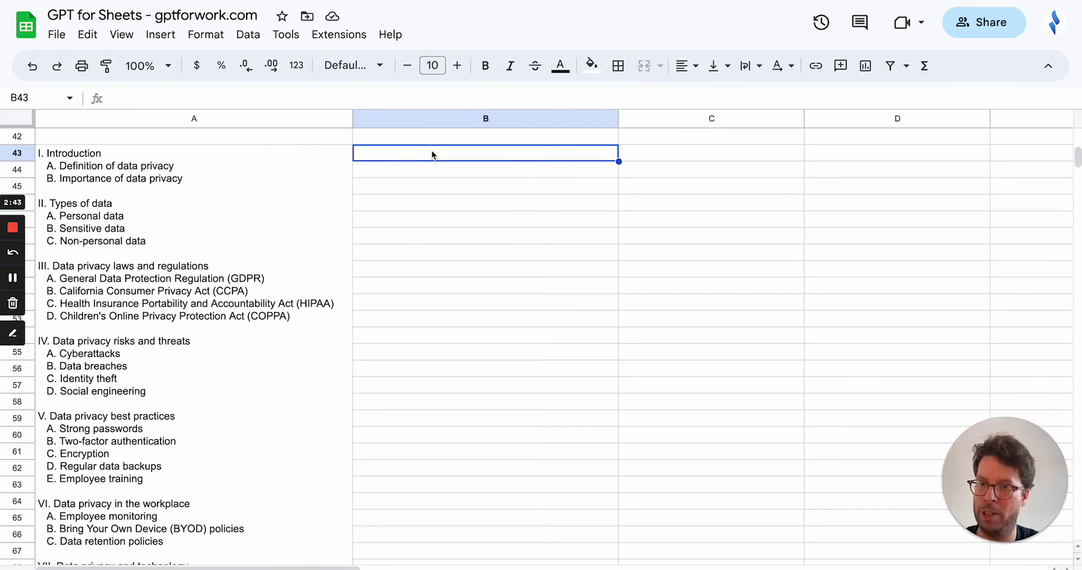
type("=gp")
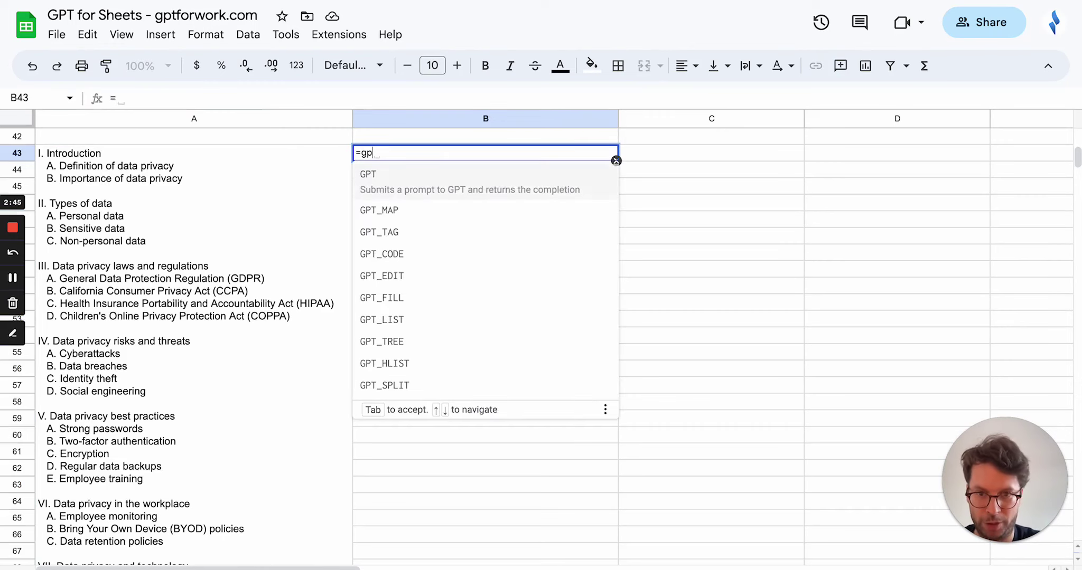
type("t_spli")
key("Tab")
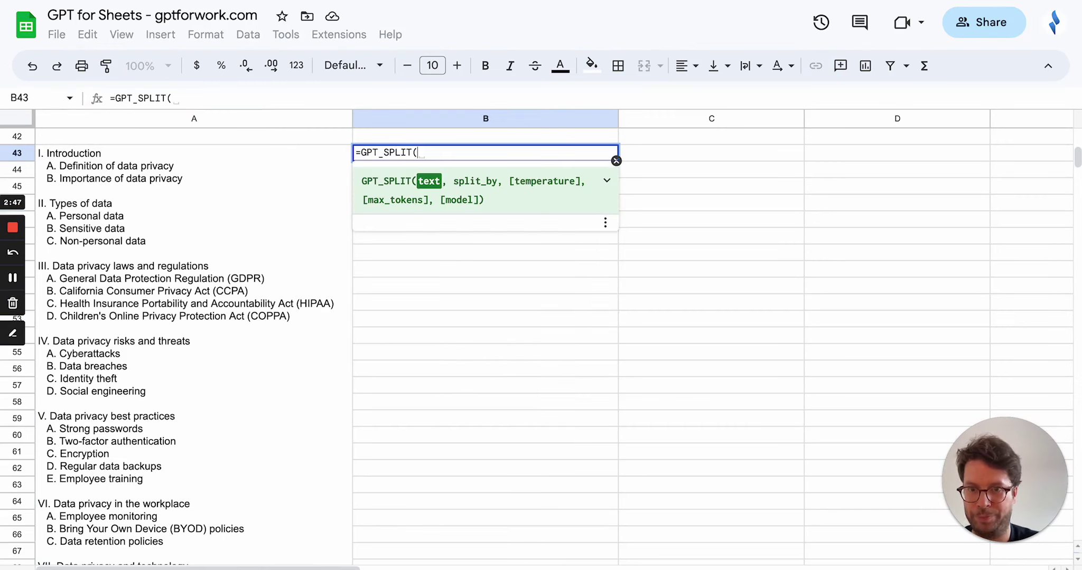
left_click(98, 160)
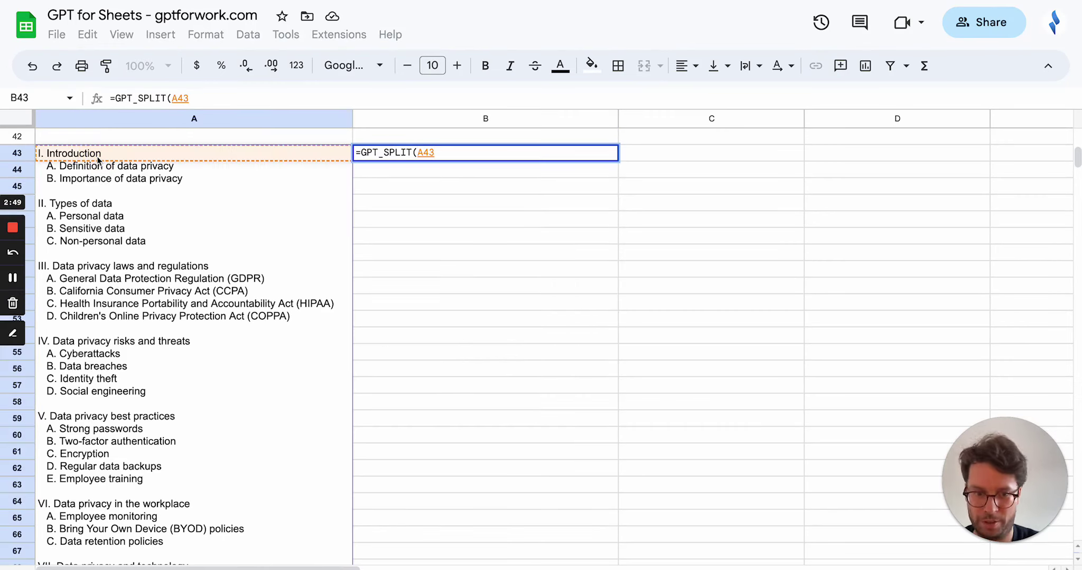
type(",")
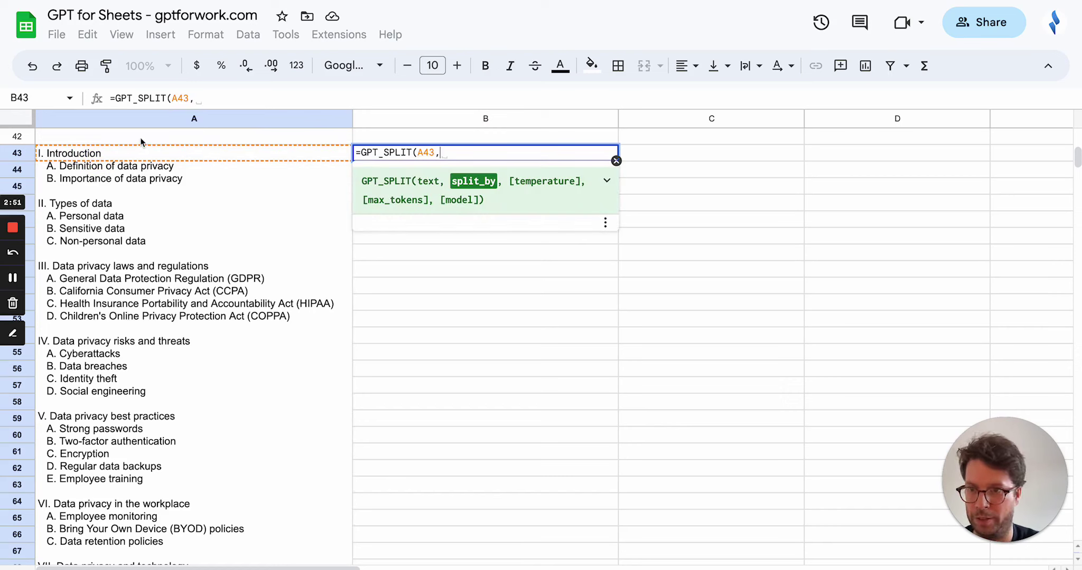
type("\"b")
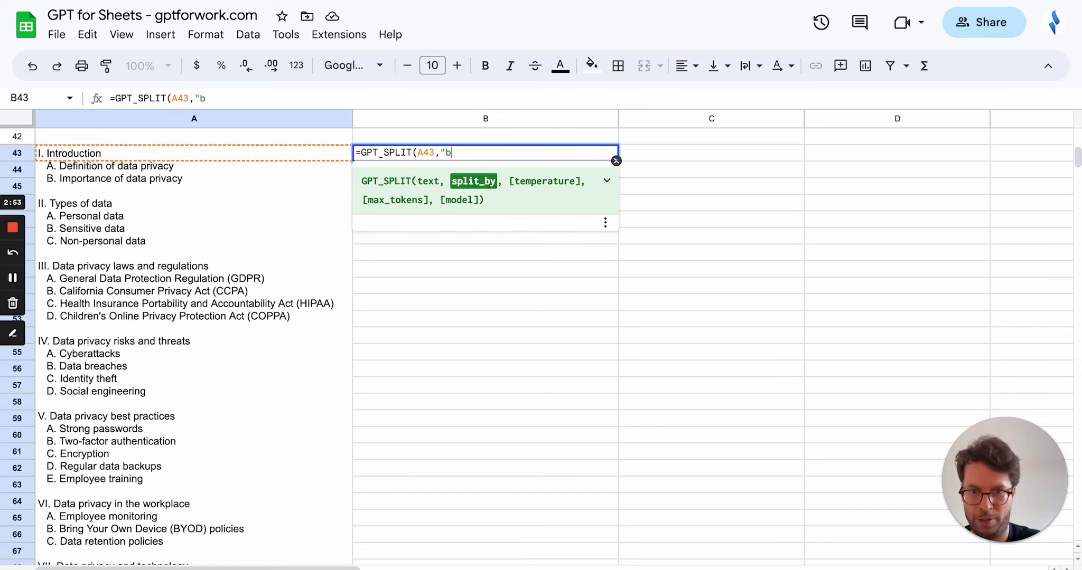
type("y section\")")
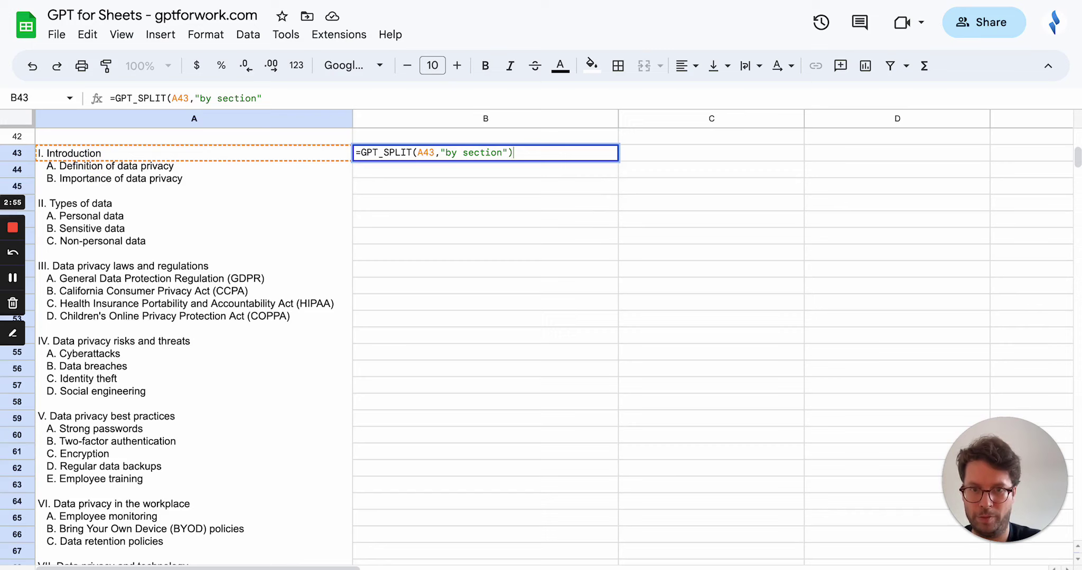
key("Return")
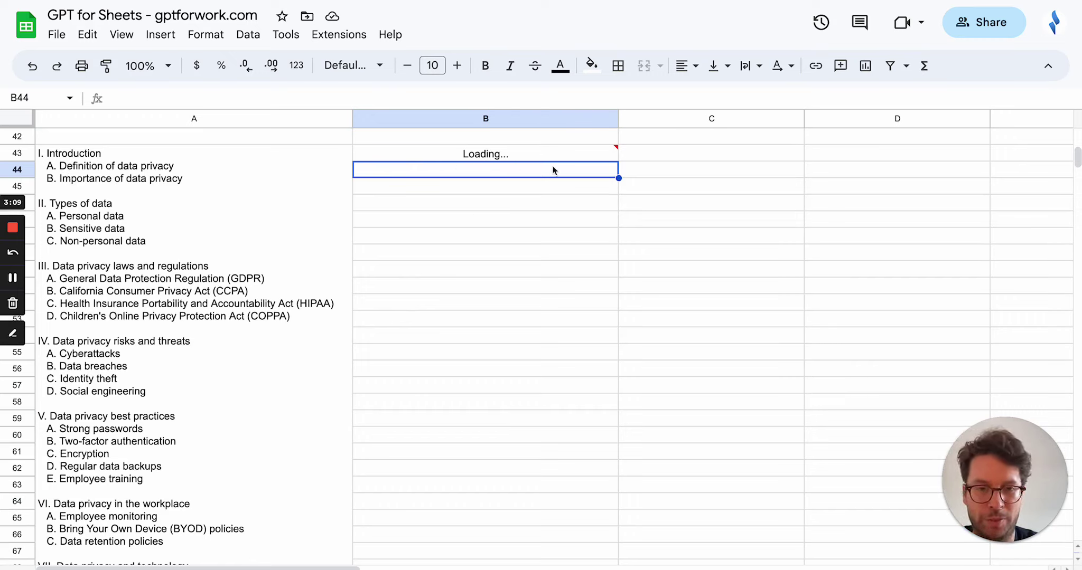
- Check the eight split sections in B43:B50, from Introduction to Conclusion
left_click(430, 157)
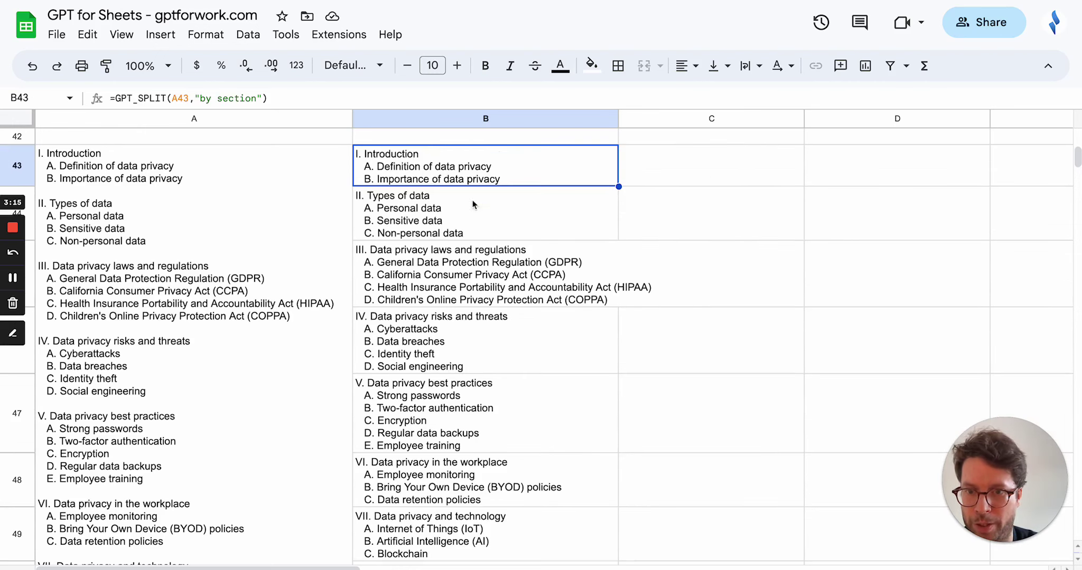
left_click(387, 209)
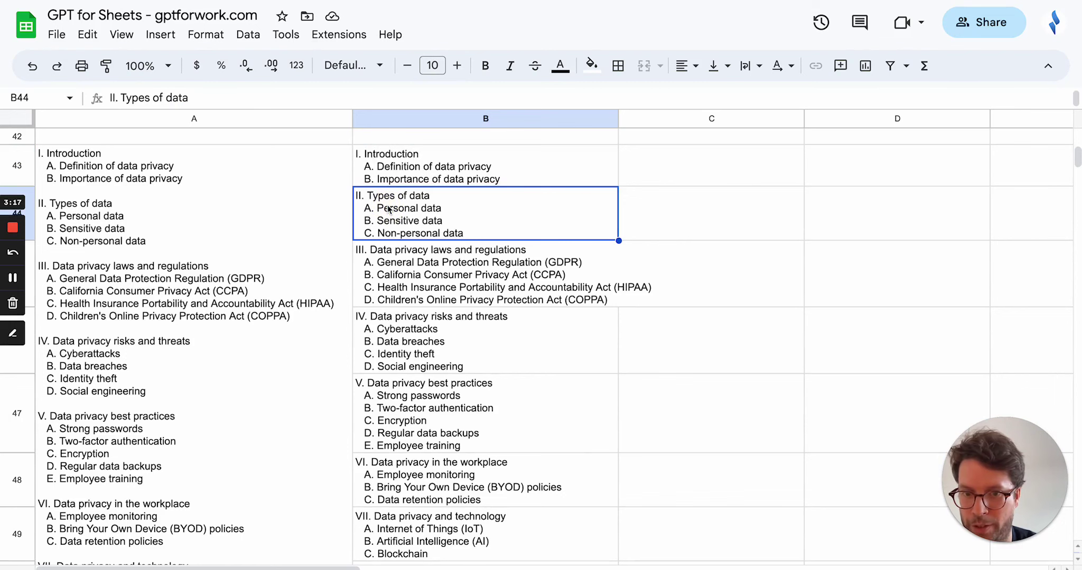
key("Up")
key("Down")
key("Down")
key("Down")
key("Down")
key("Down")
key("Down")
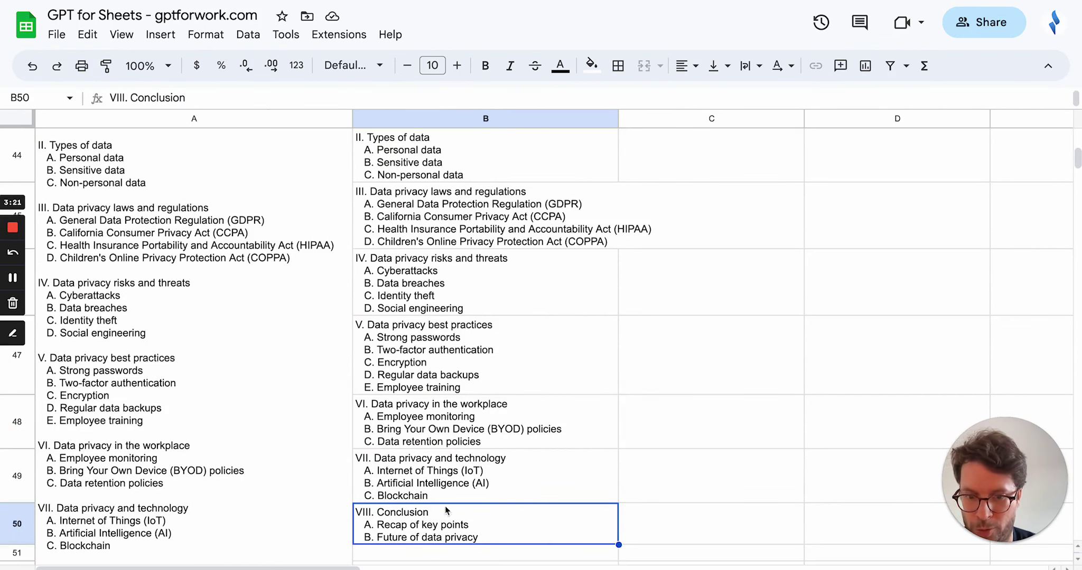
scroll(730, 327, "up", 2)
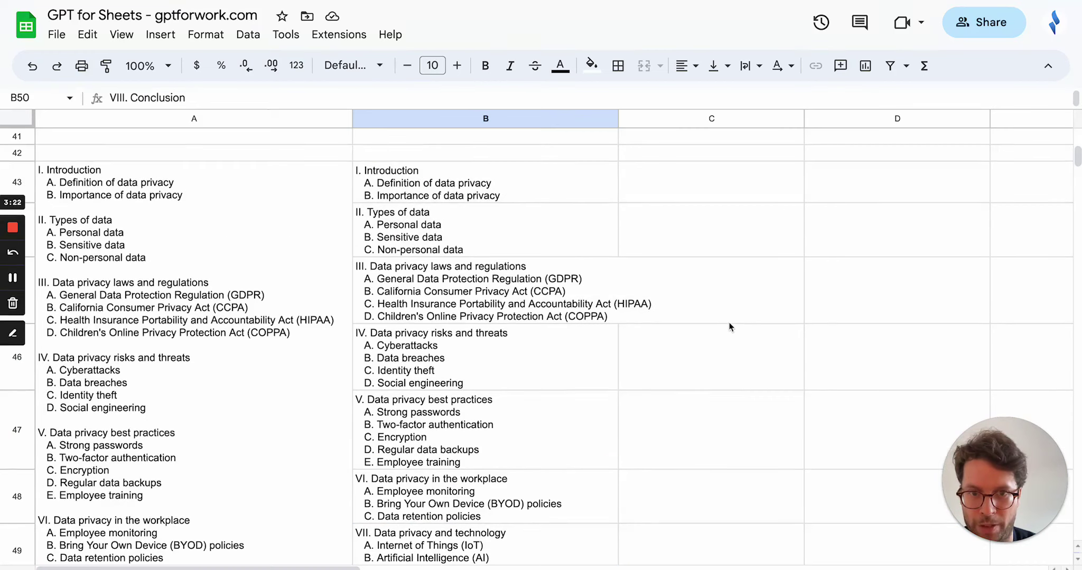
left_click(659, 184)
left_click(485, 186)
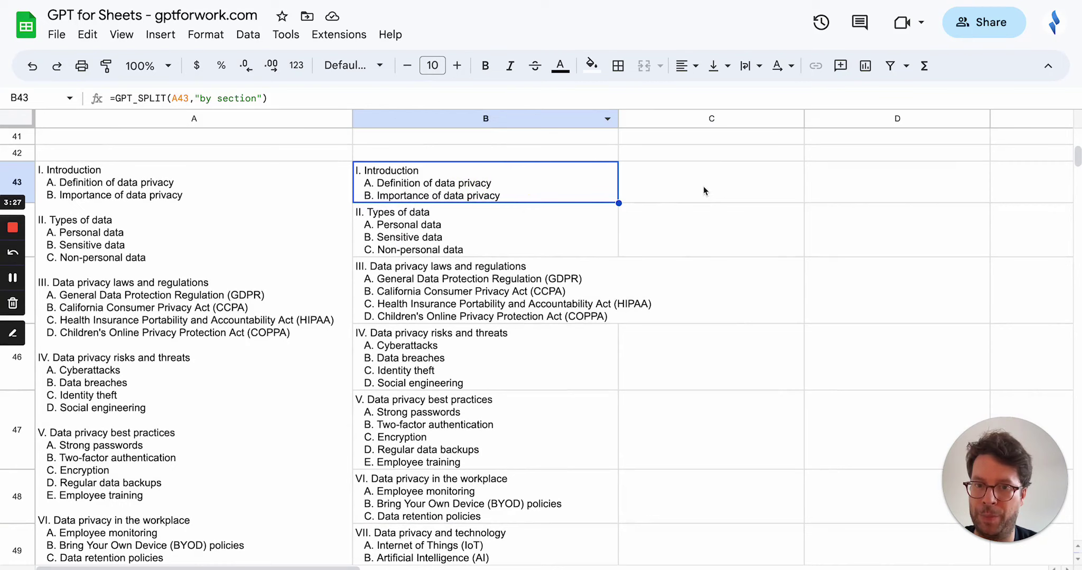
left_click(666, 182)
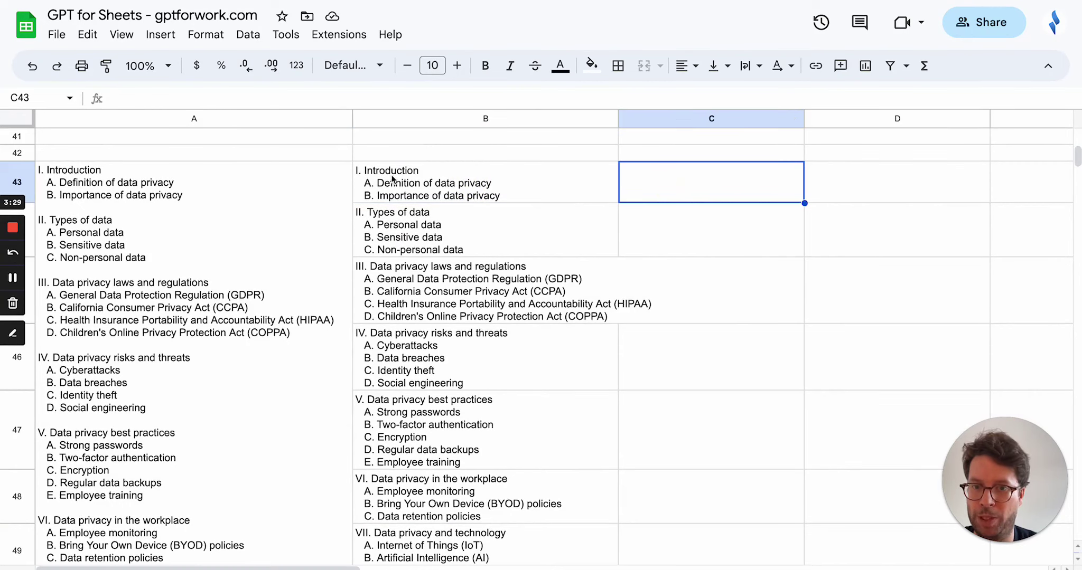
left_click(449, 168)
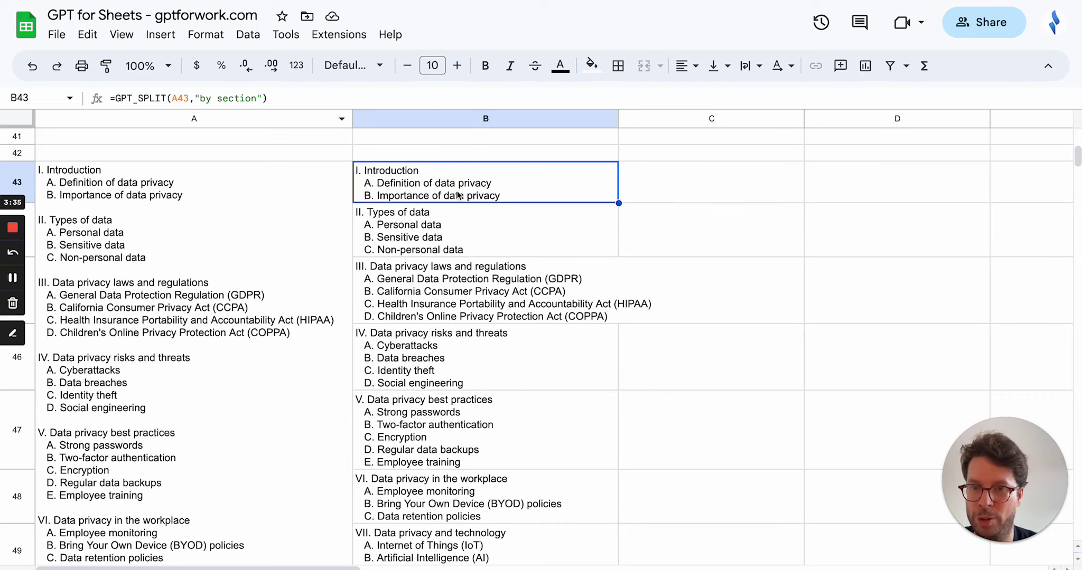
- In the GPT for Sheets sidebar, set the default Model to GPT-3 (text-davinci-003)
left_click(339, 35)
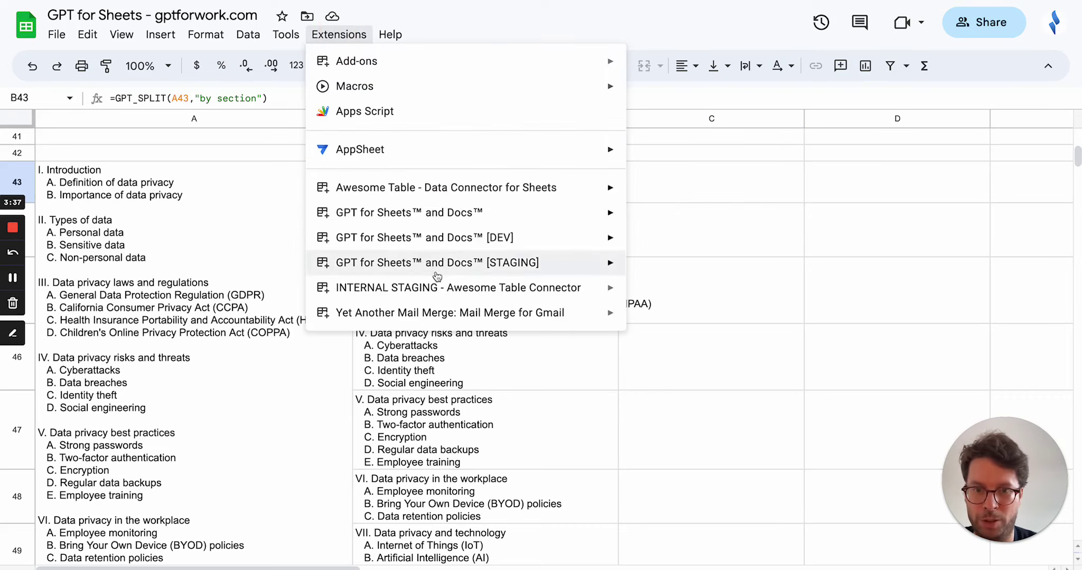
left_click(739, 215)
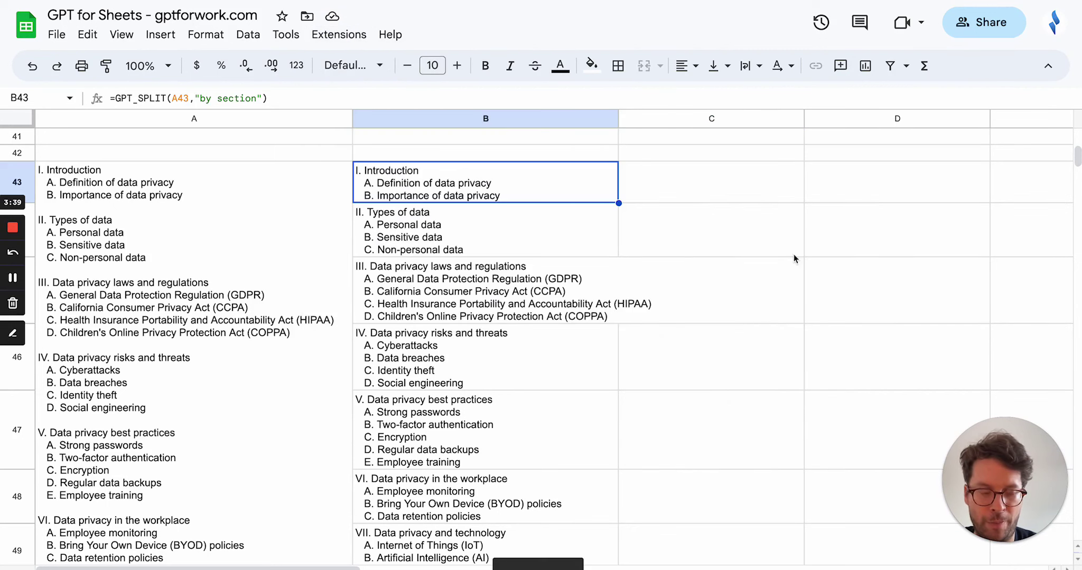
left_click_drag(994, 451, 669, 421)
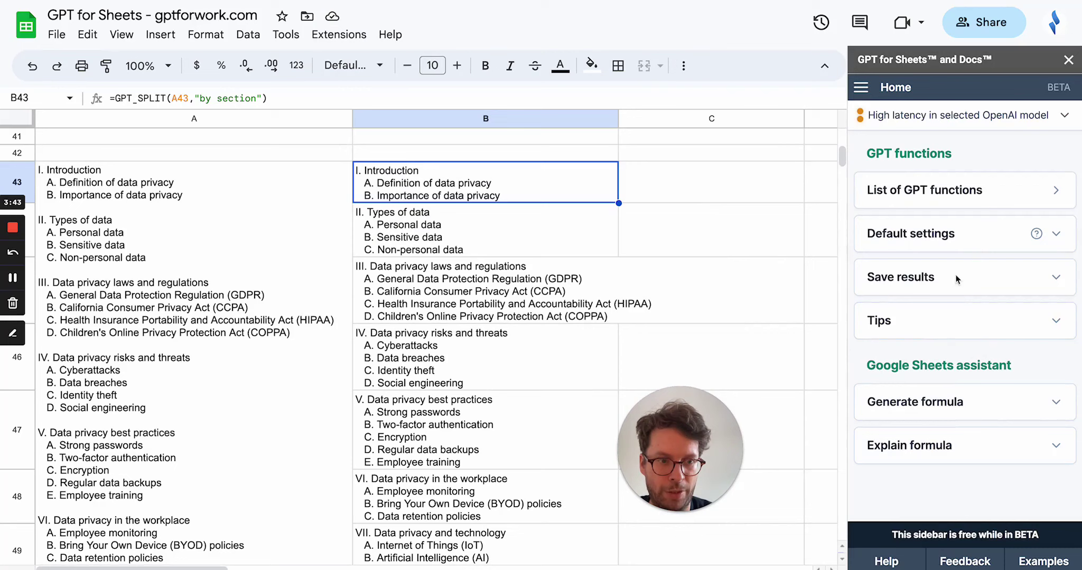
left_click(1056, 233)
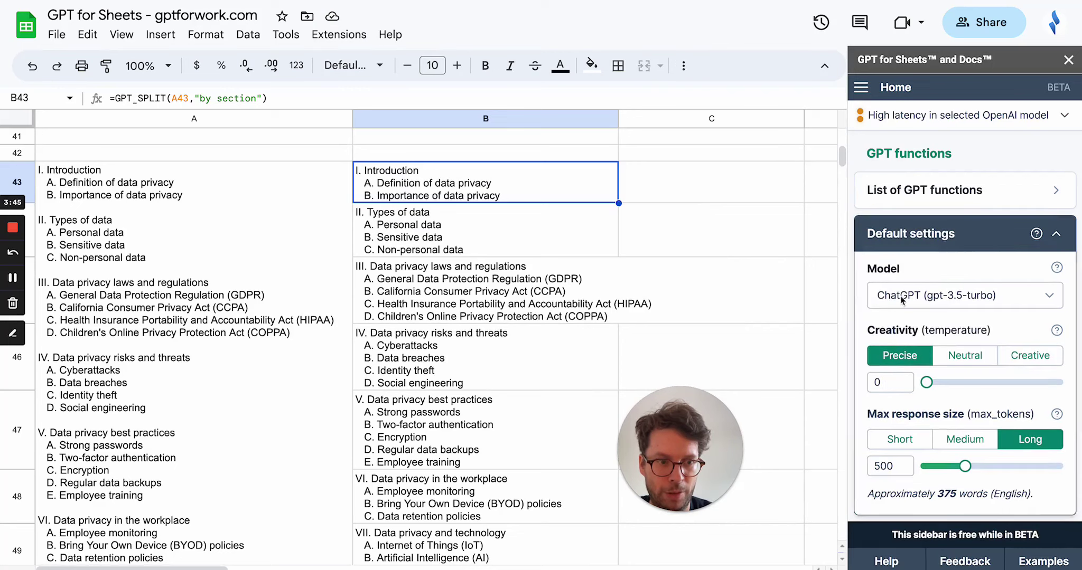
left_click(971, 300)
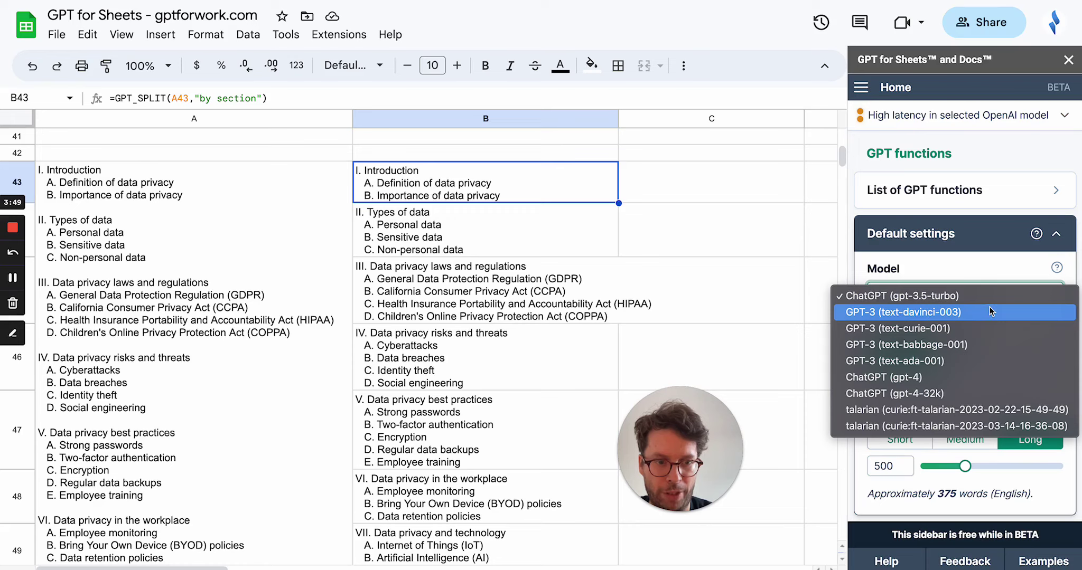
left_click(926, 311)
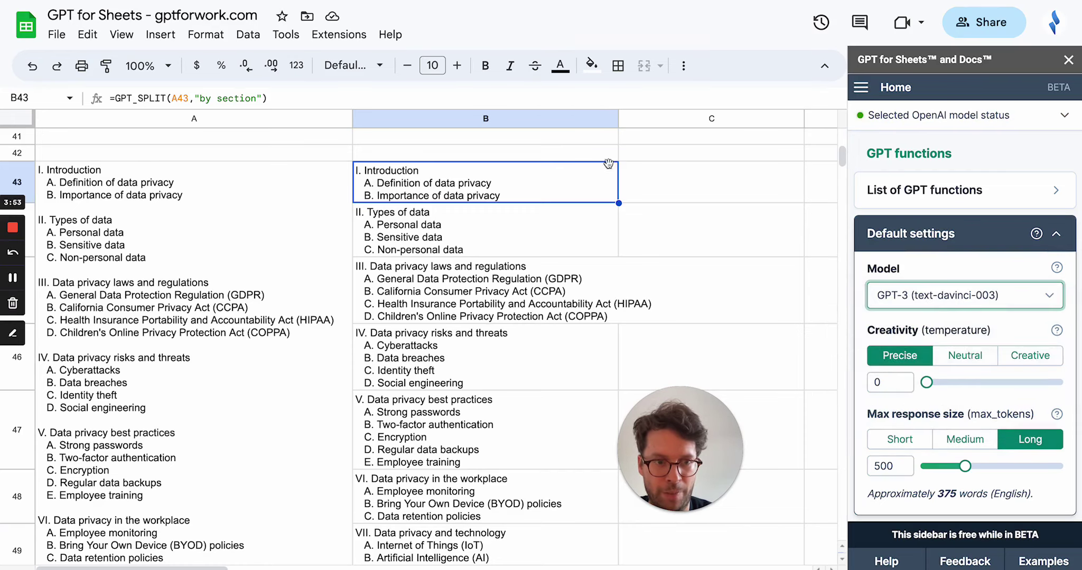
left_click(681, 176)
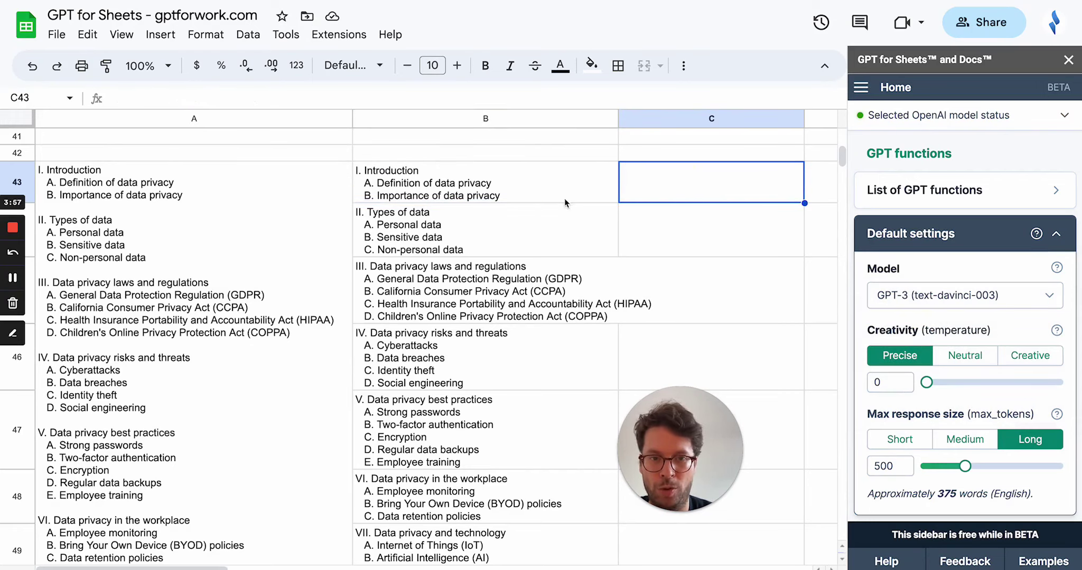
- Copy B43's GPT_SPLIT formula into C43 to rerun the outline split with GPT-3
scroll(525, 237, "right", 2)
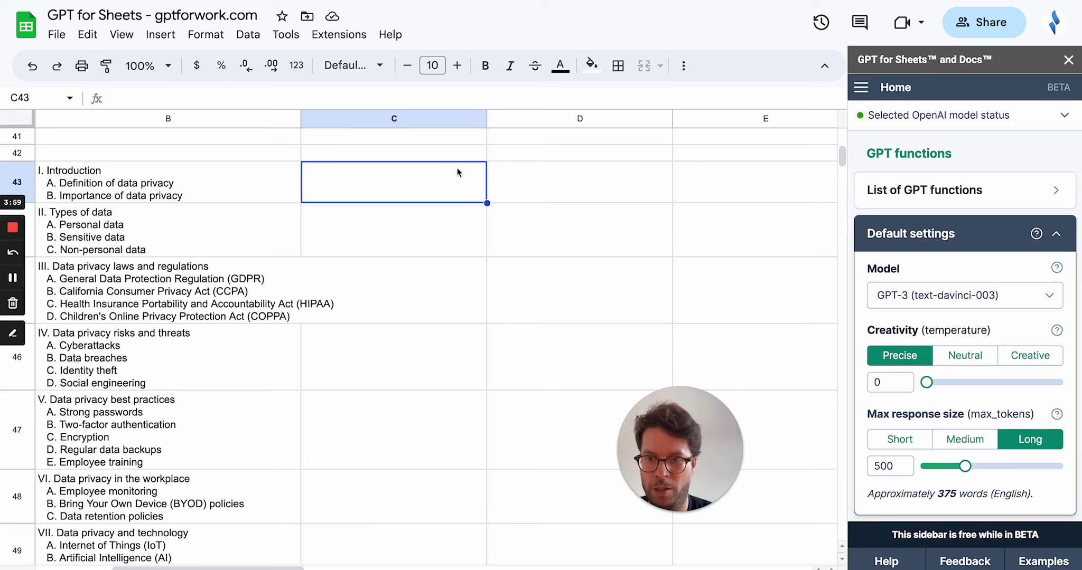
left_click(177, 193)
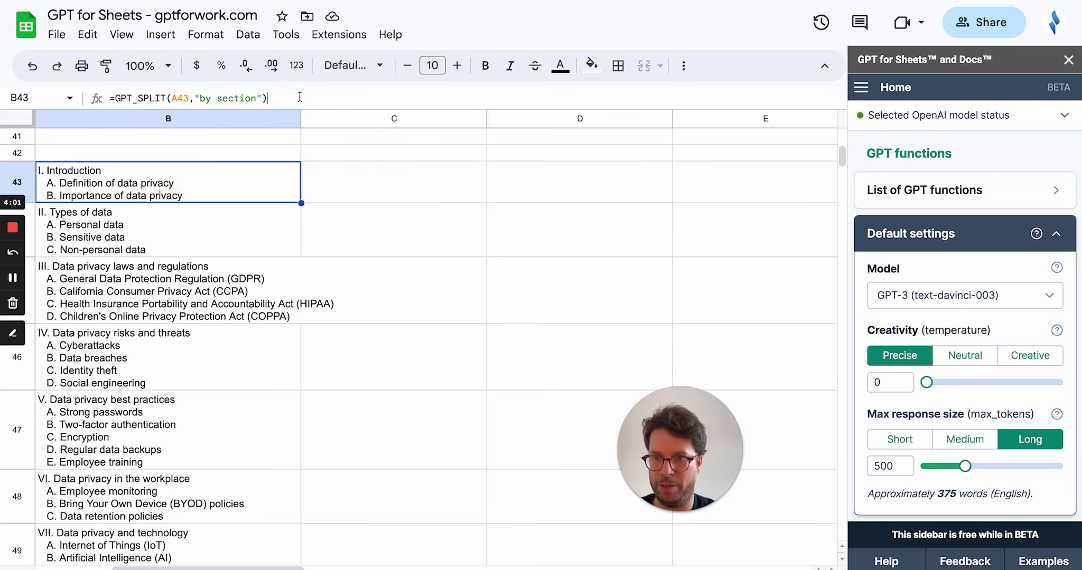
triple_click(299, 97)
key("ctrl+c")
key("Escape")
left_click(378, 183)
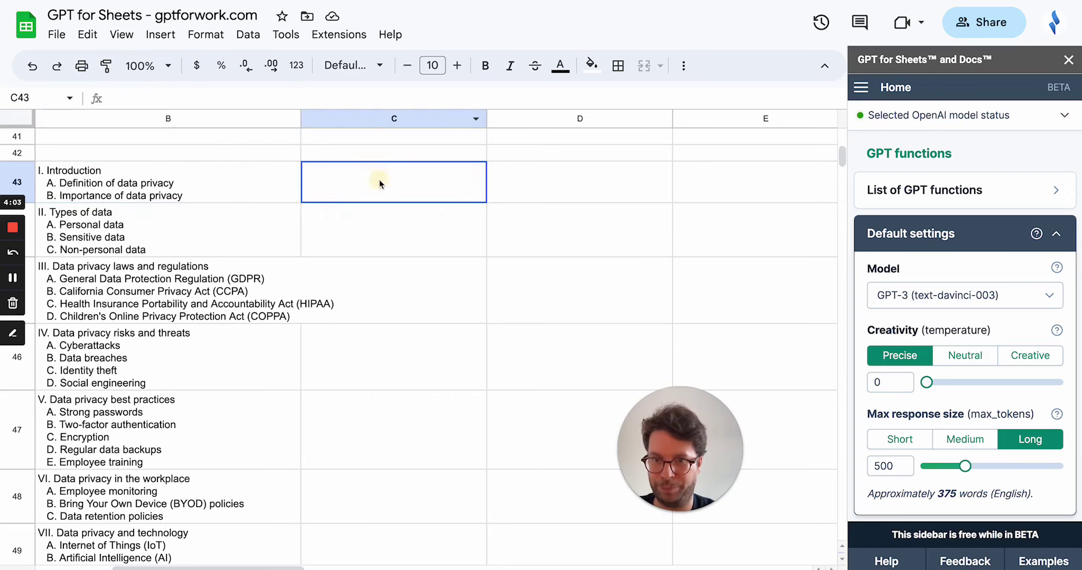
key("ctrl+v")
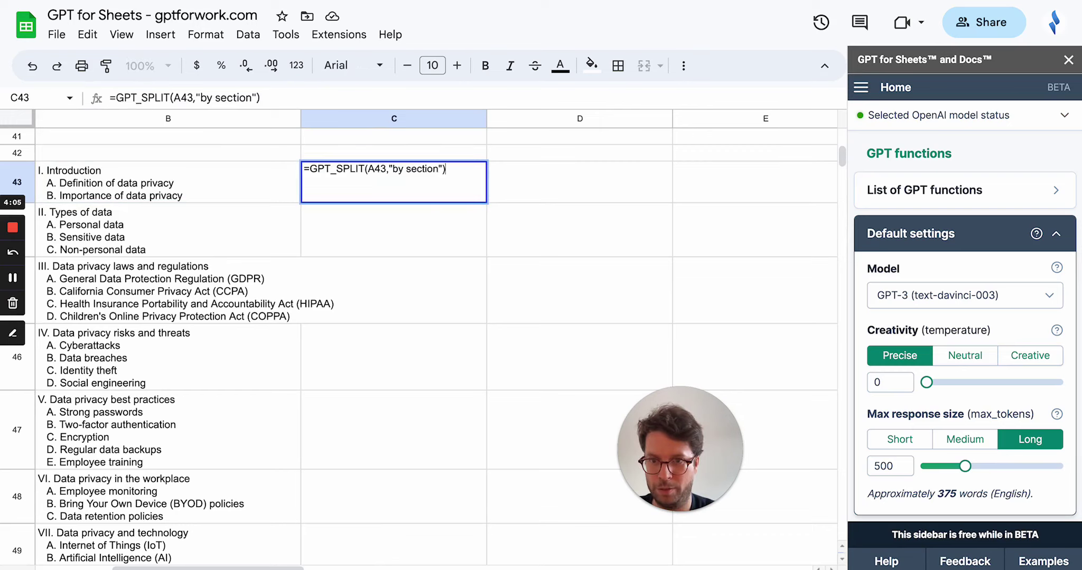
key("Return")
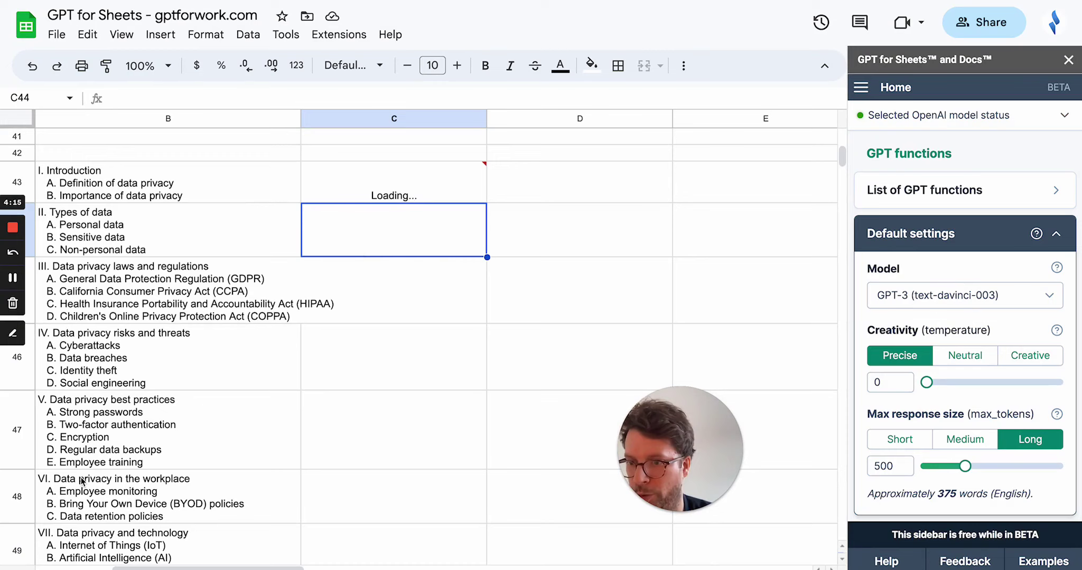
mouse_move(383, 200)
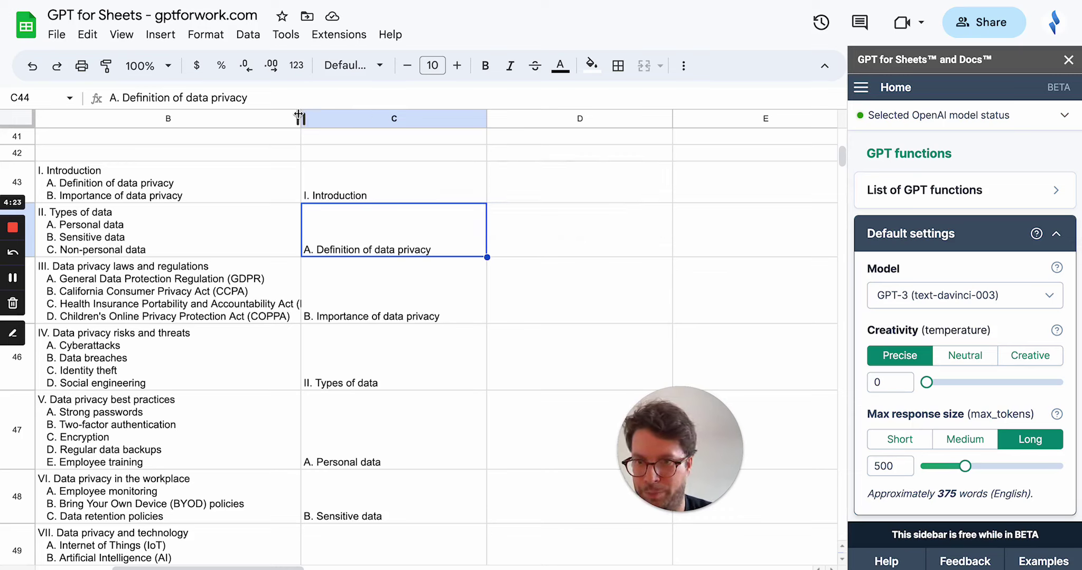
- Widen column B, then hide it
mouse_move(299, 115)
left_mouse_down()
mouse_move(382, 115)
mouse_move(290, 116)
left_mouse_up()
left_click(210, 120)
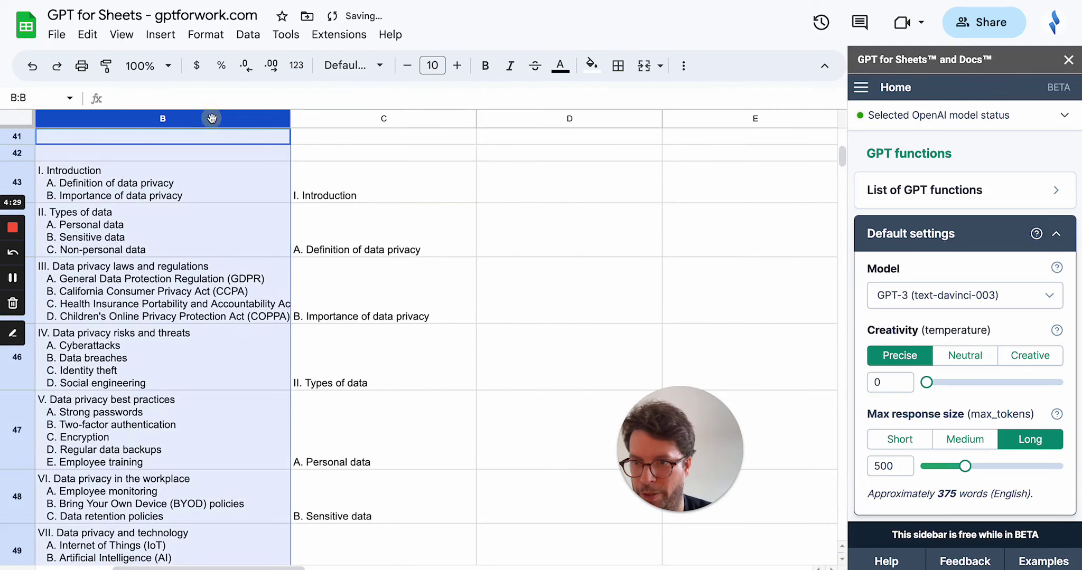
left_click(212, 118)
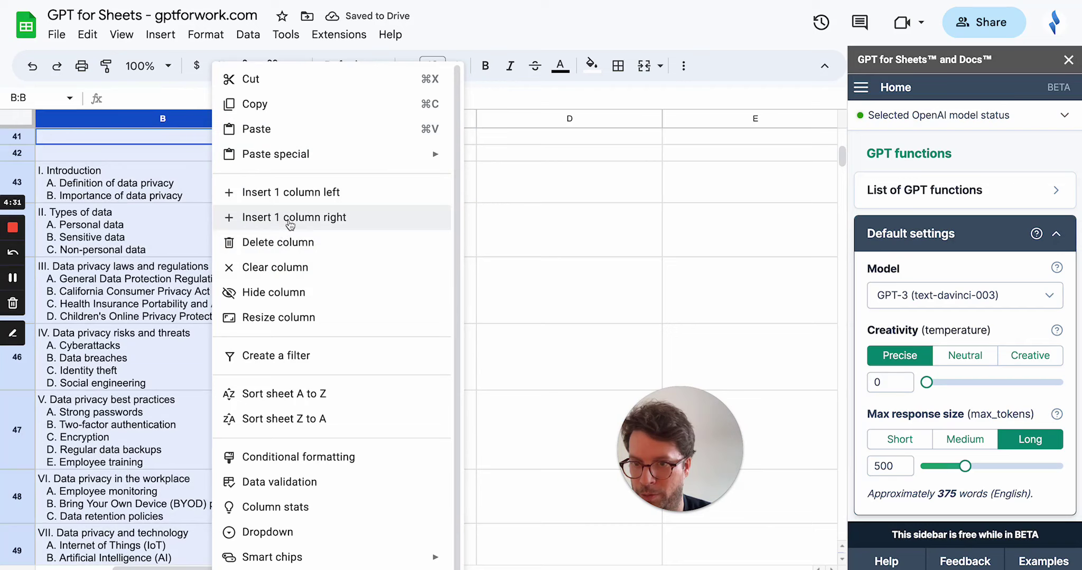
left_click(275, 293)
- Step through column C's split outline items from I. Introduction down to D. Social engineering
scroll(387, 286, "left", 2)
scroll(388, 285, "up", 8)
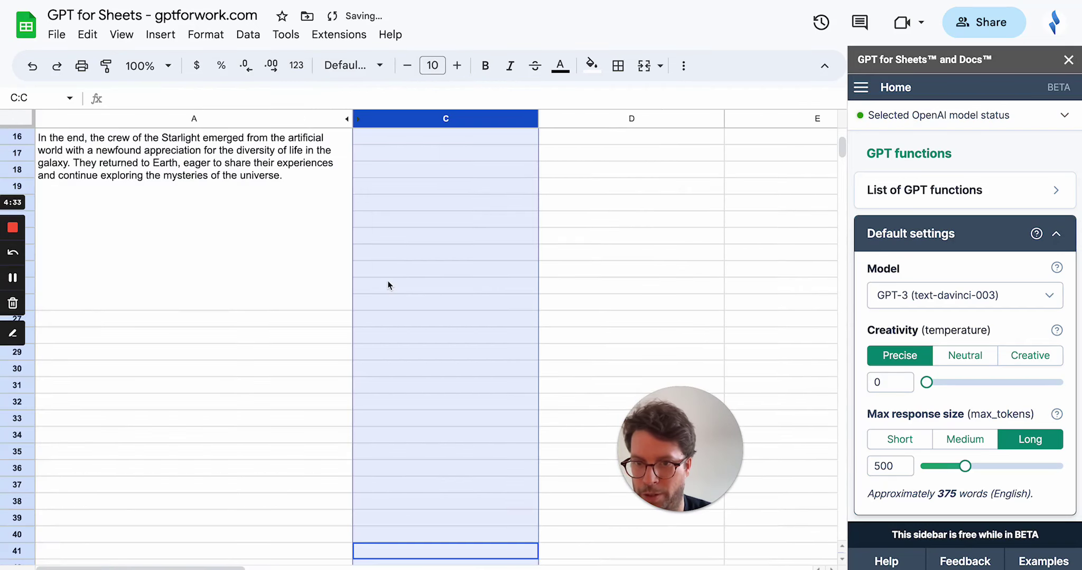
scroll(387, 286, "up", 2)
scroll(387, 285, "down", 10)
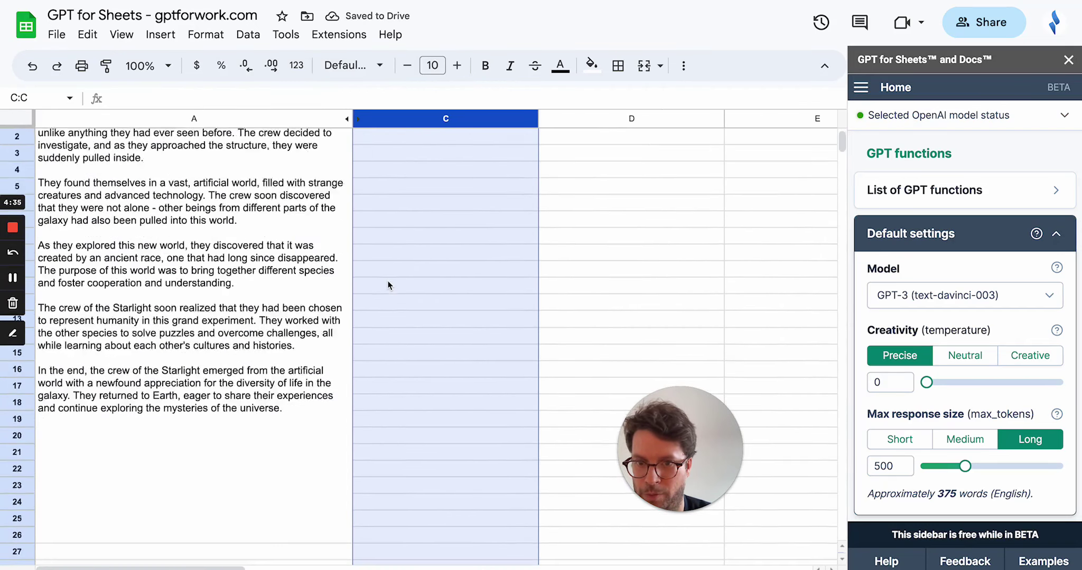
scroll(388, 286, "down", 4)
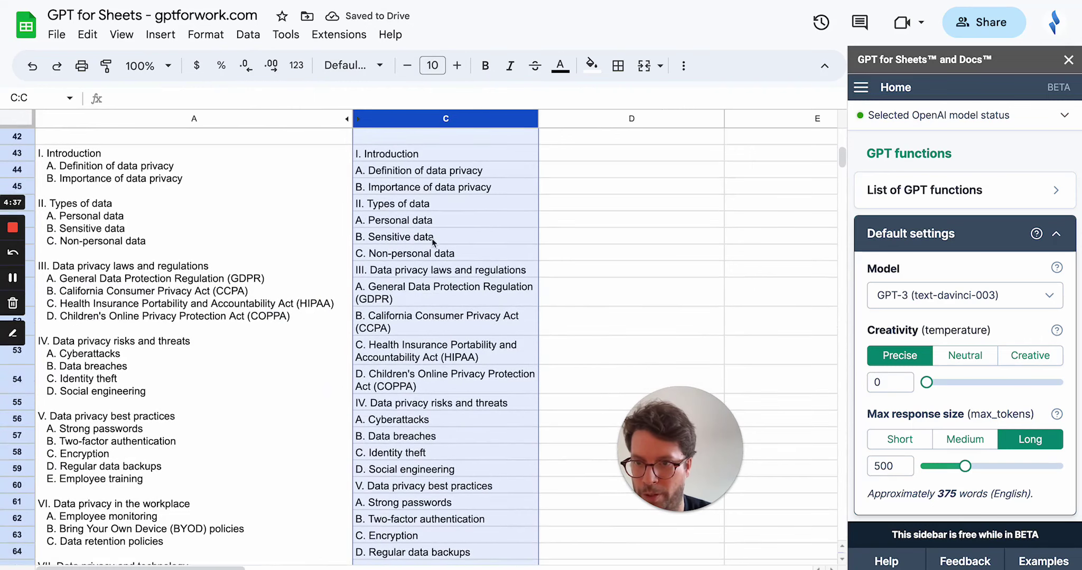
left_click(420, 220)
left_click(402, 156)
key("Down")
key("Down")
key("Down")
key("Down")
key("Down")
key("Down")
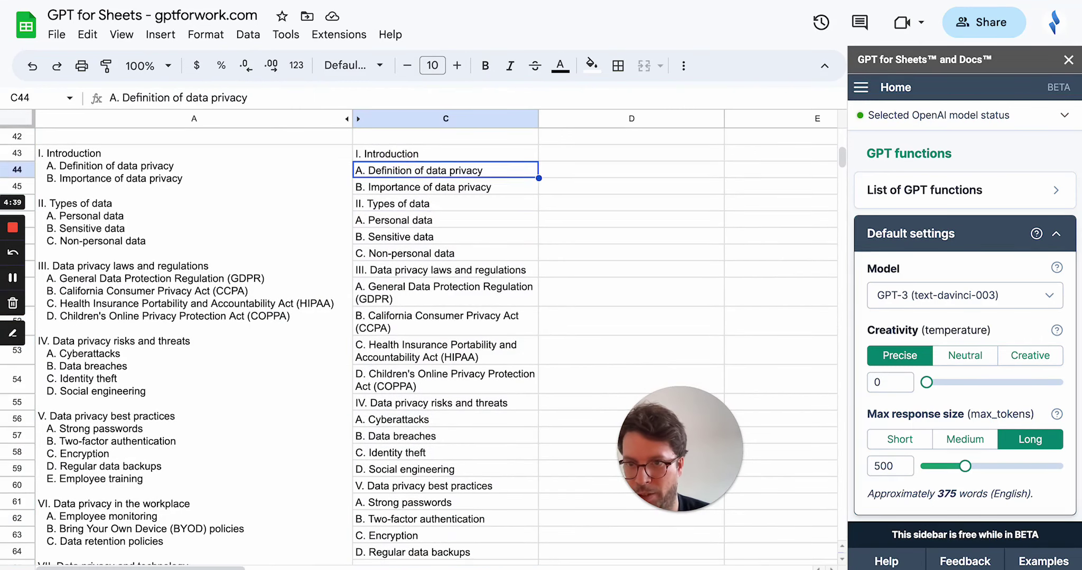
key("Down")
key("Down")
key("Down")
key("Down")
key("Down")
key("Down")
key("Down")
key("Down")
key("Down")
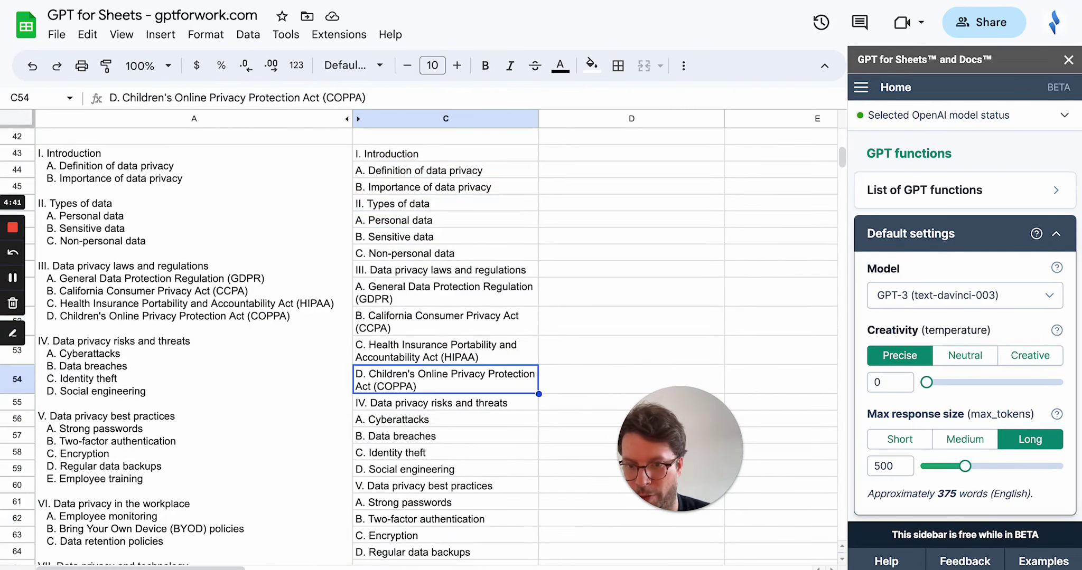
key("Down")
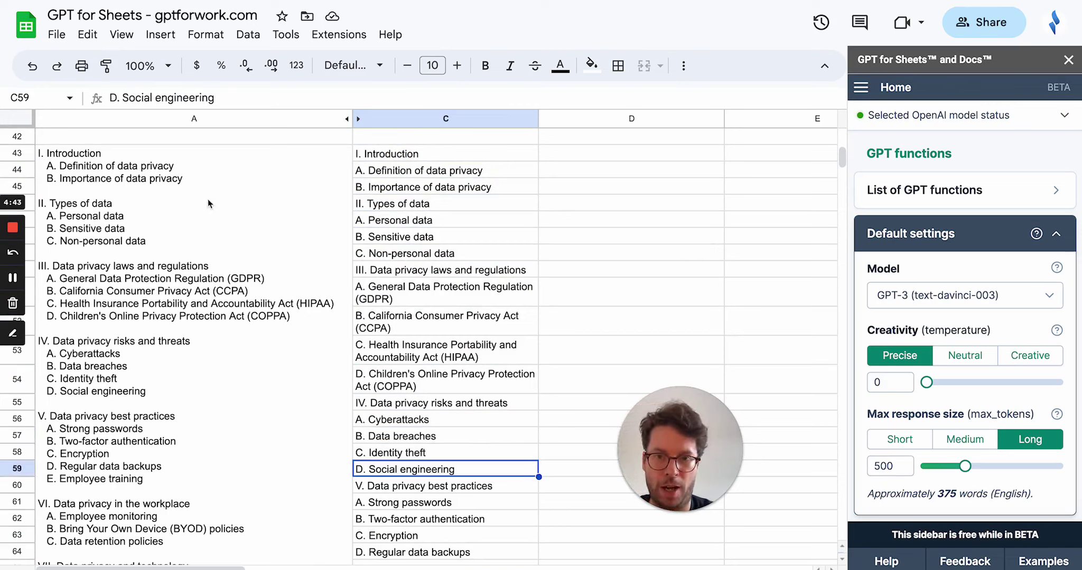
- With C43 selected, make ChatGPT (gpt-3.5-turbo) the GPT sidebar's default model
left_click(392, 155)
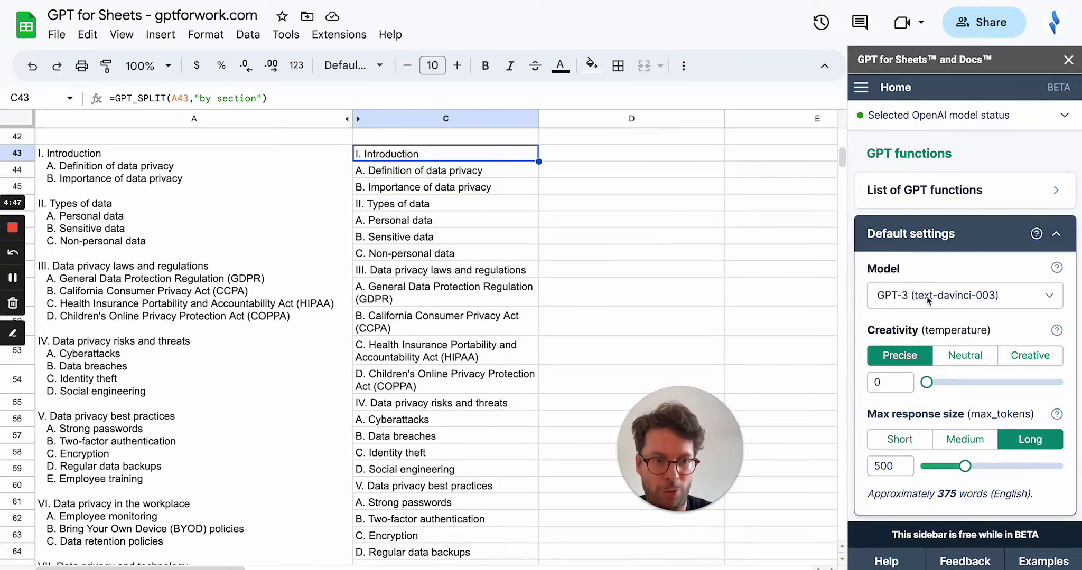
left_click(968, 305)
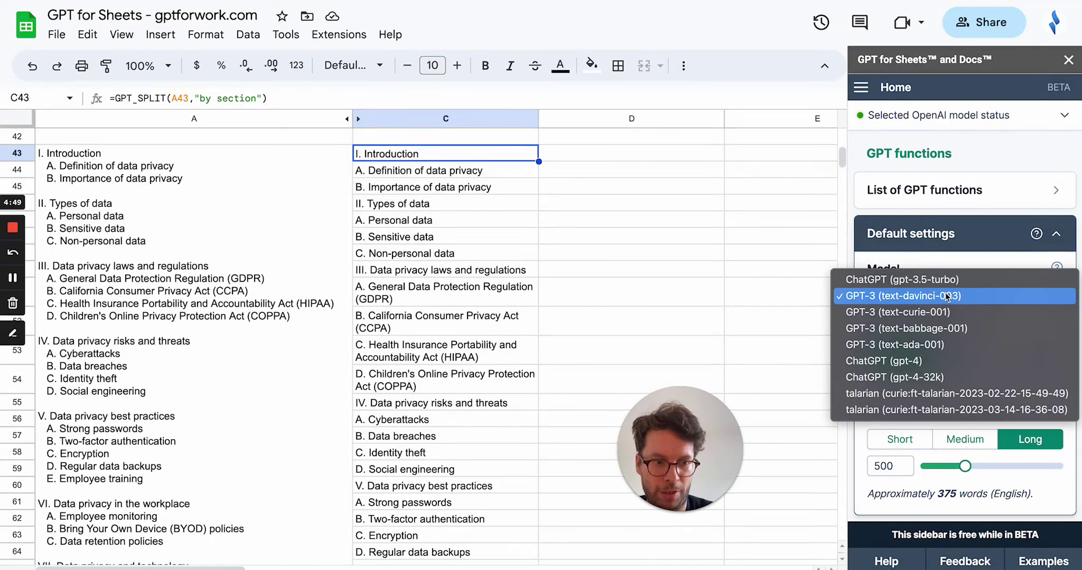
left_click(911, 284)
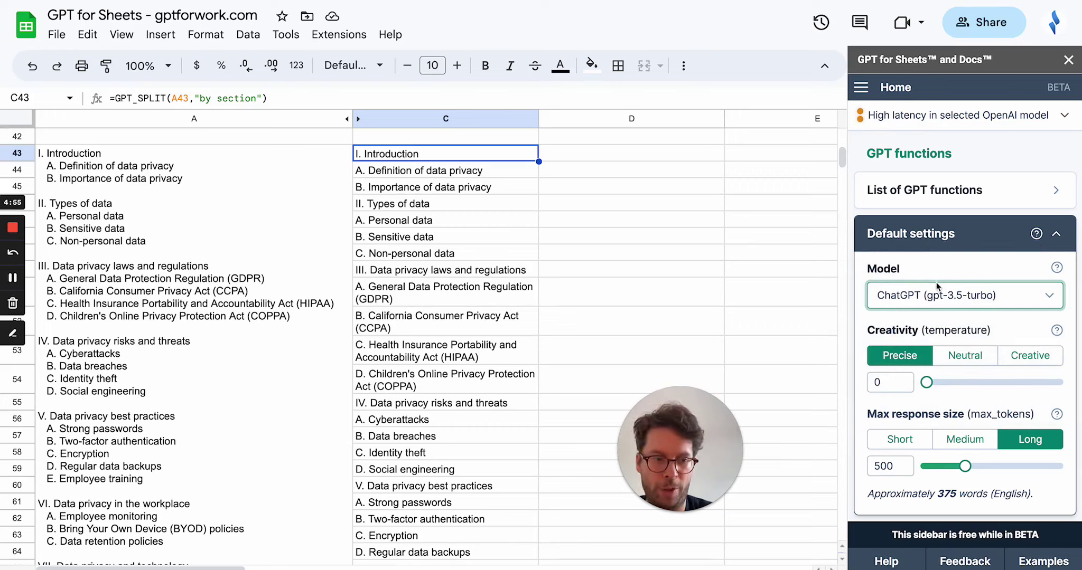
left_click(957, 306)
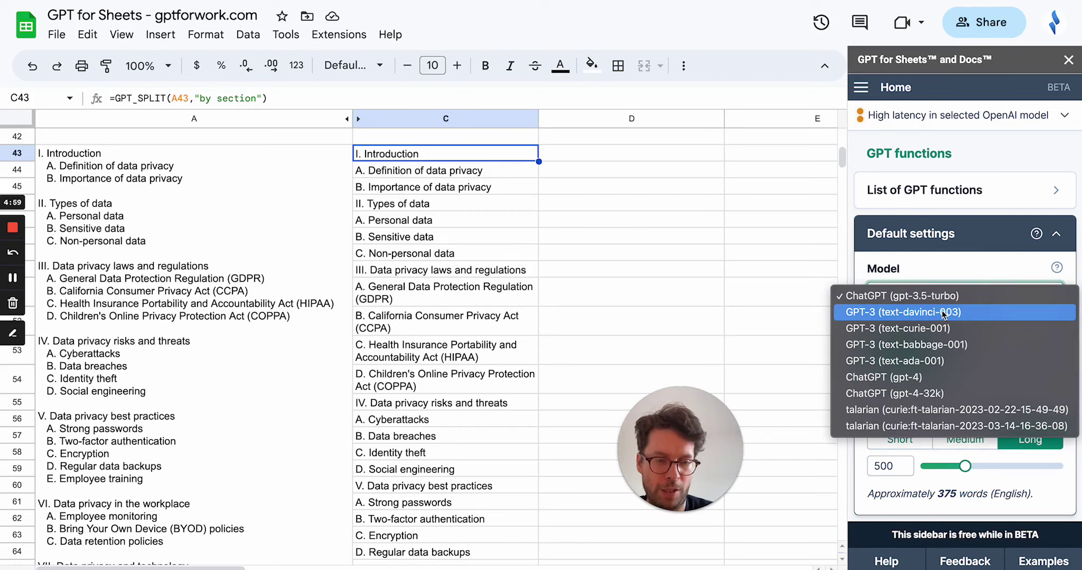
left_click(935, 296)
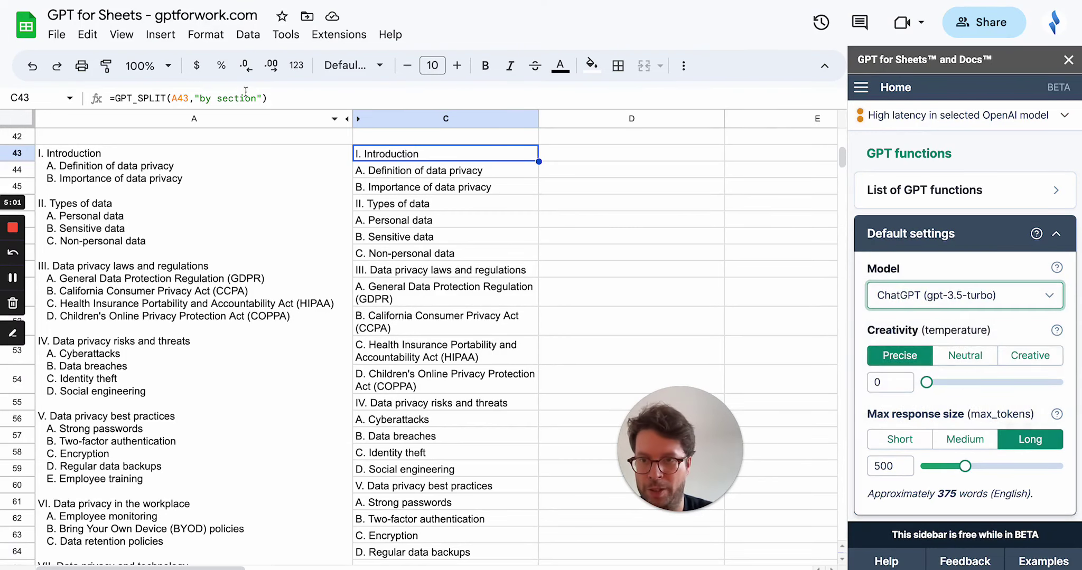
left_click(263, 99)
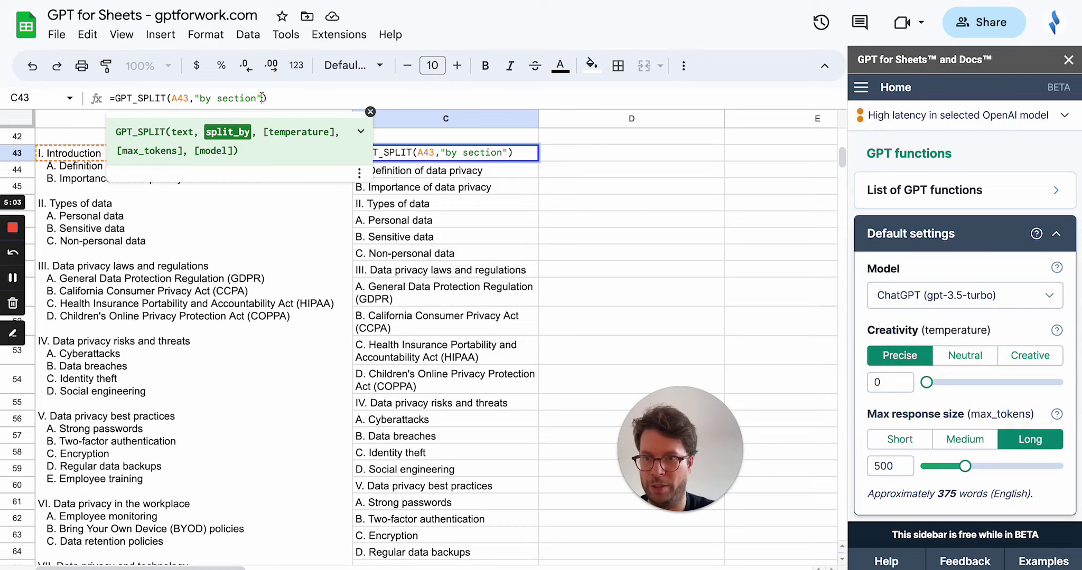
- Append ,,,"text-davinci-003" to C43's GPT_SPLIT formula and widen column C to fit items
type(",,,\"t")
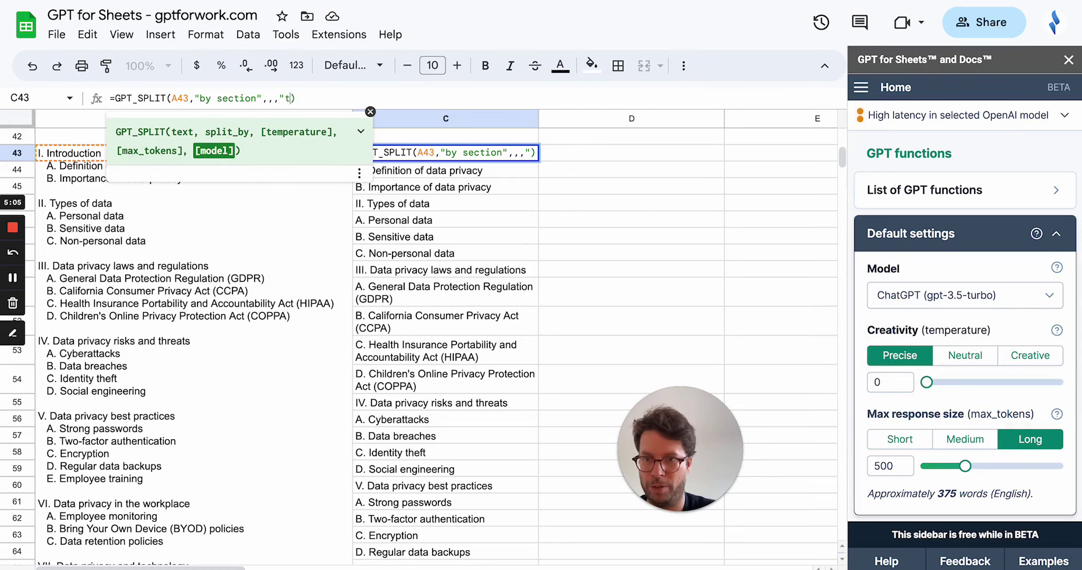
type("ext-davinci-0")
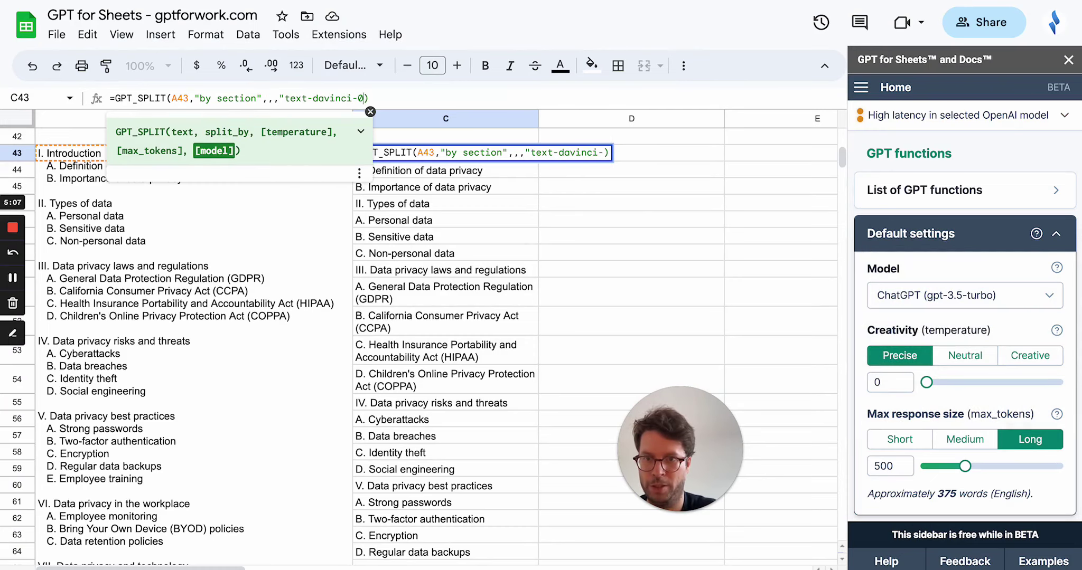
type("03\"")
key("Return")
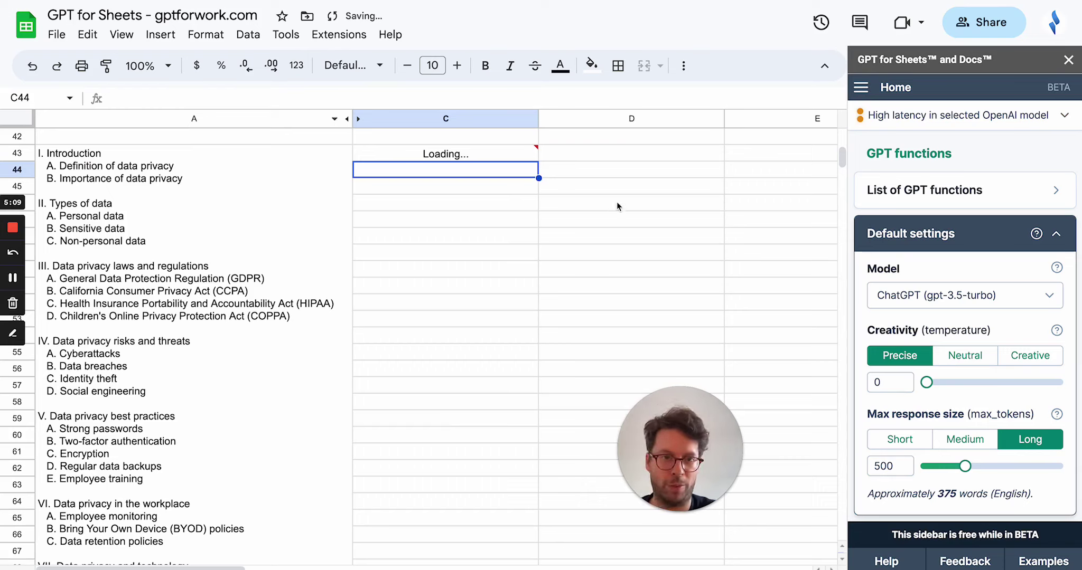
left_click_drag(538, 118, 632, 119)
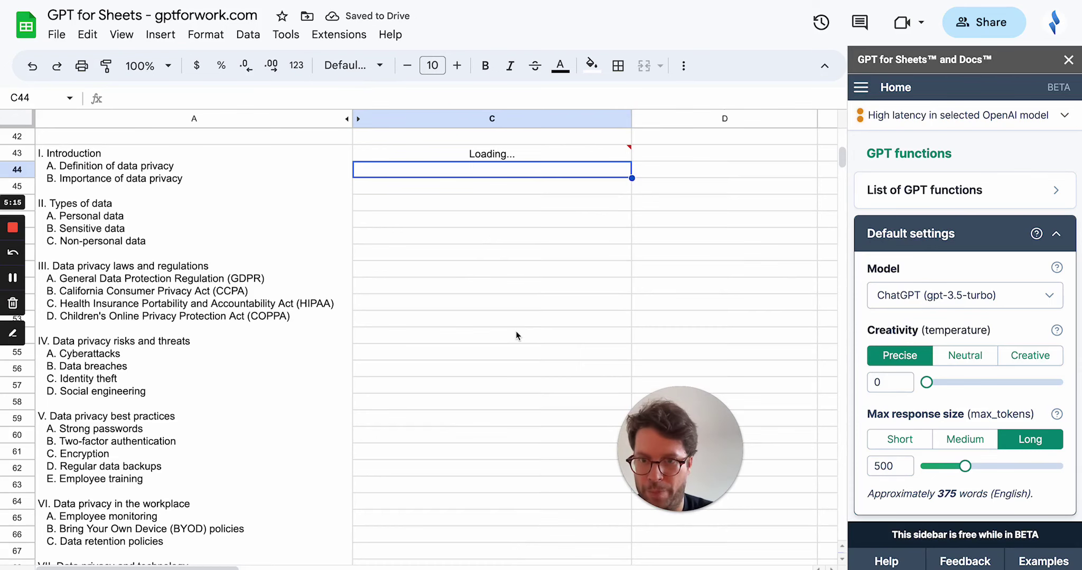
scroll(516, 336, "down", 1)
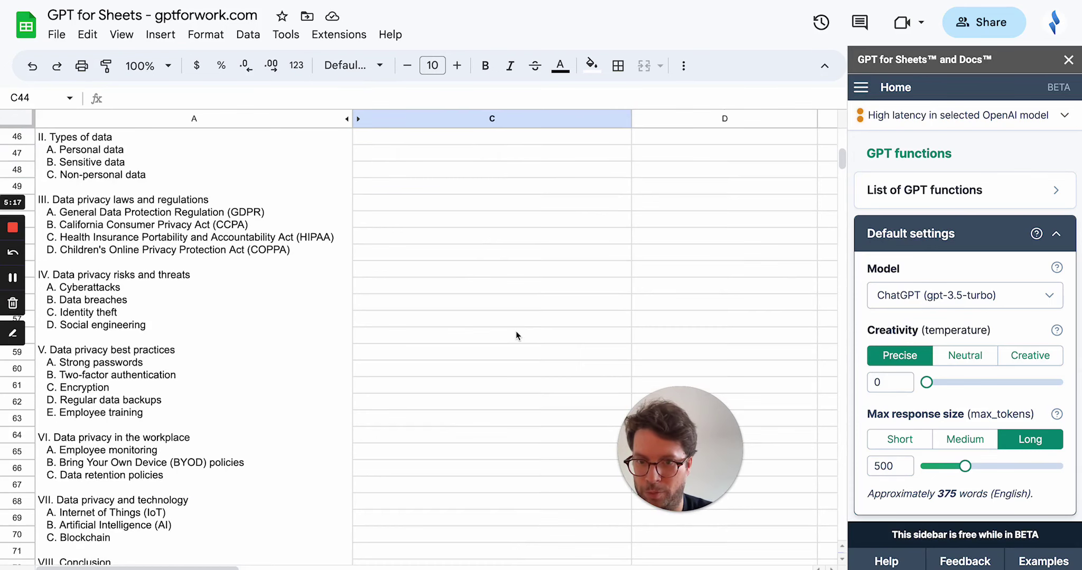
scroll(516, 336, "up", 1)
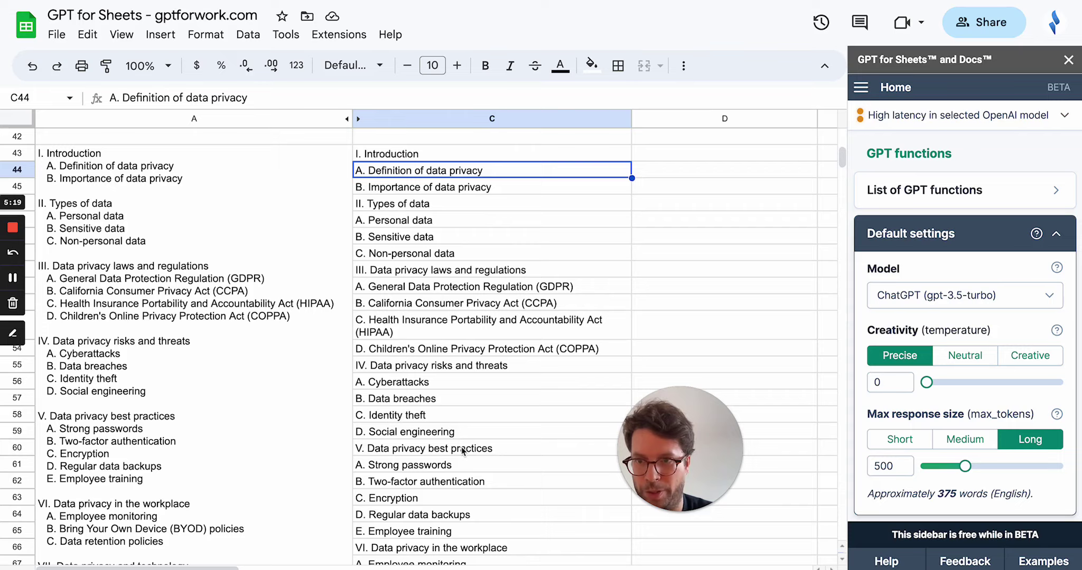
scroll(462, 450, "down", 8)
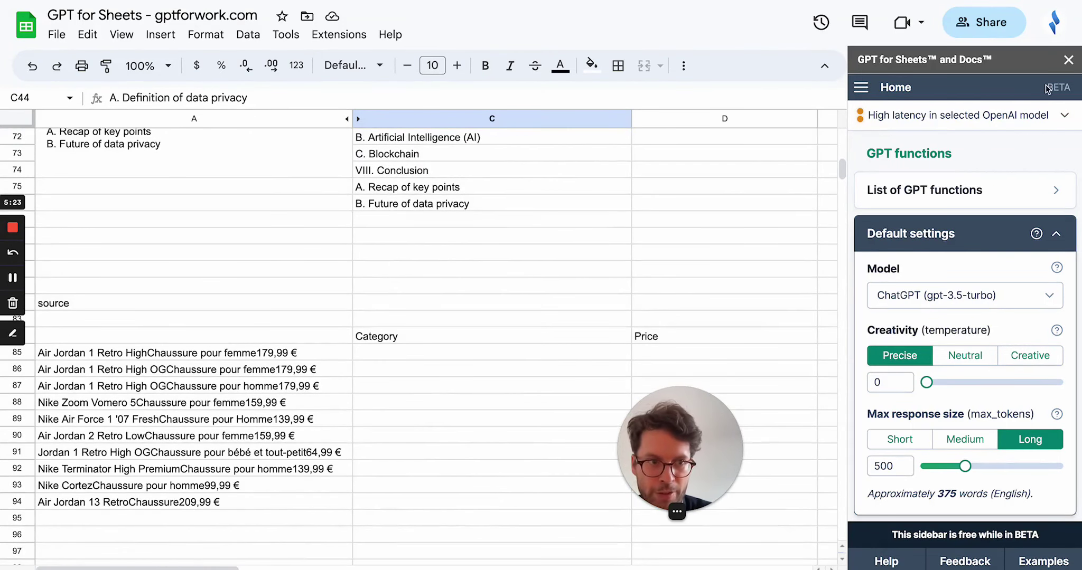
- Close the GPT for Sheets sidebar and delete the 'source' label in A82
left_click(1068, 60)
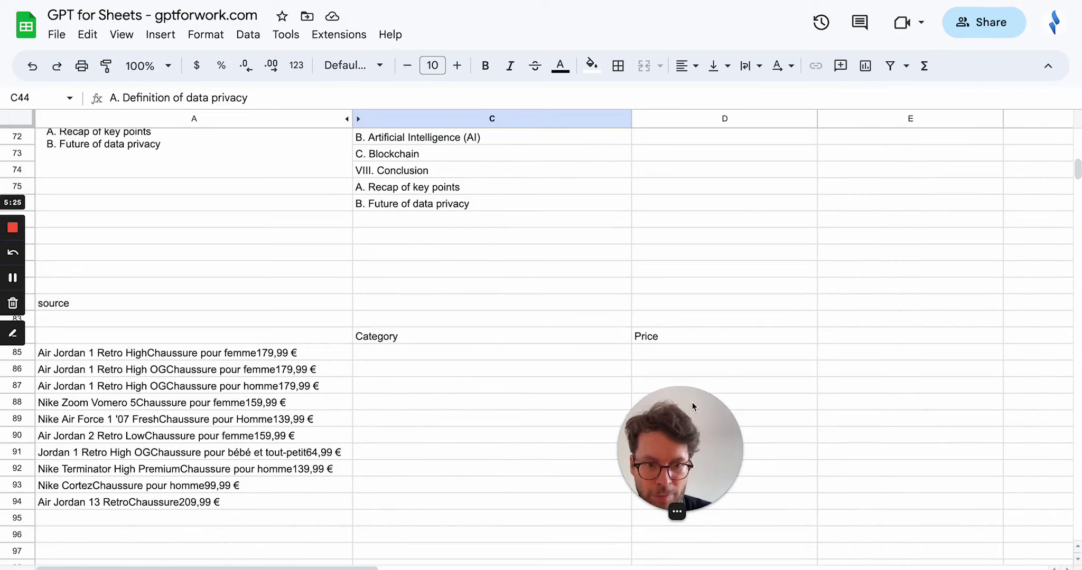
left_click_drag(693, 407, 990, 442)
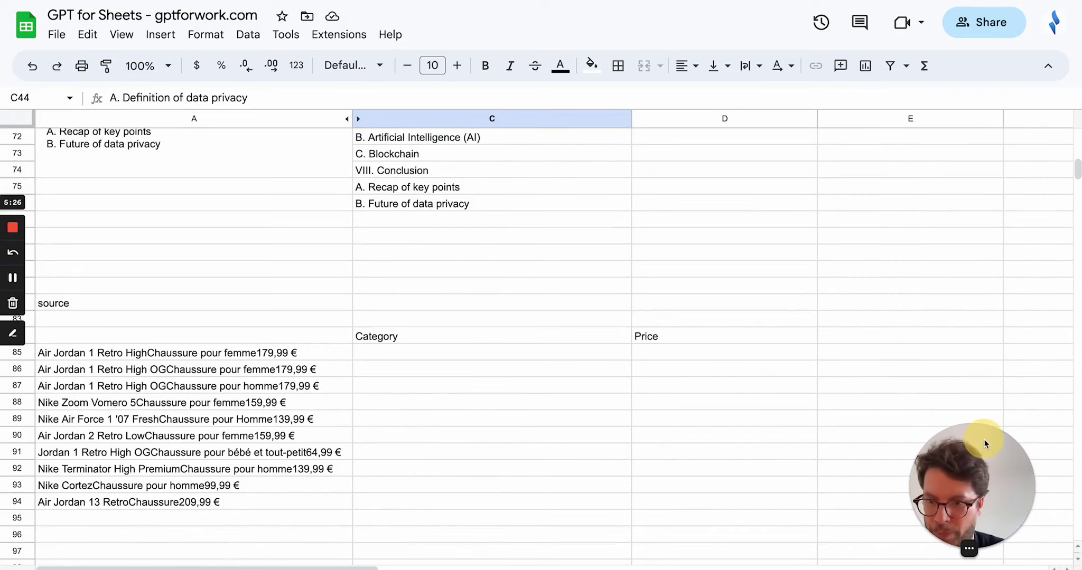
left_click(157, 354)
left_click(153, 304)
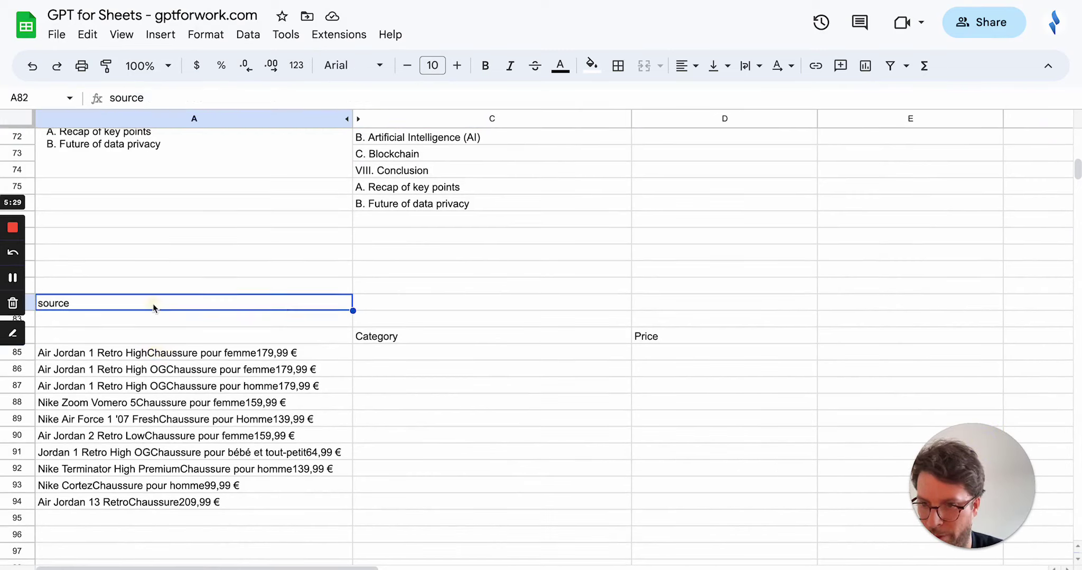
key("Delete")
- Enter nike.com/fr in A84 above the product rows and unhide column B
left_click_drag(186, 359, 172, 500)
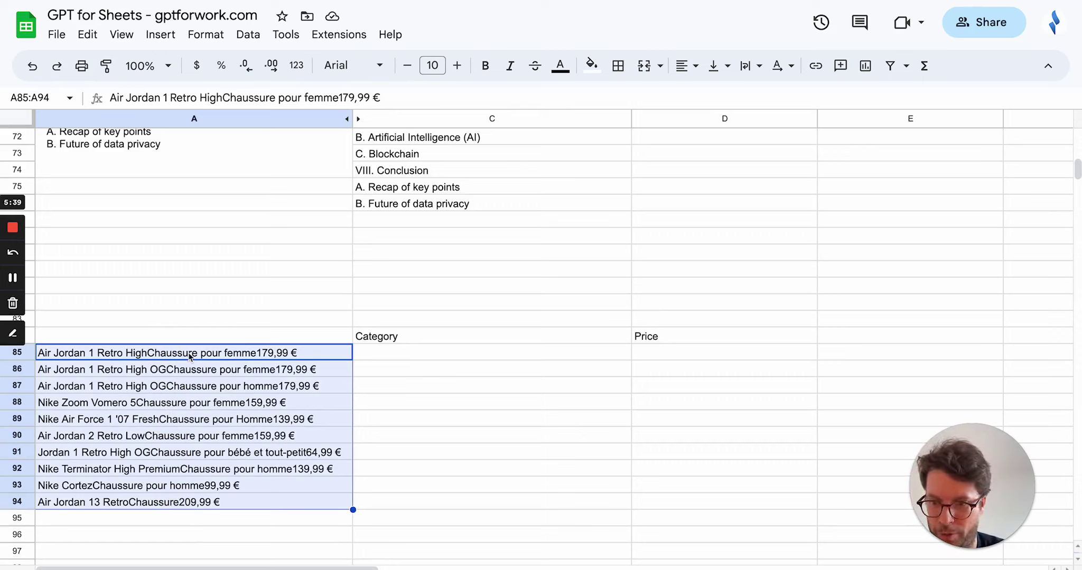
left_click(215, 335)
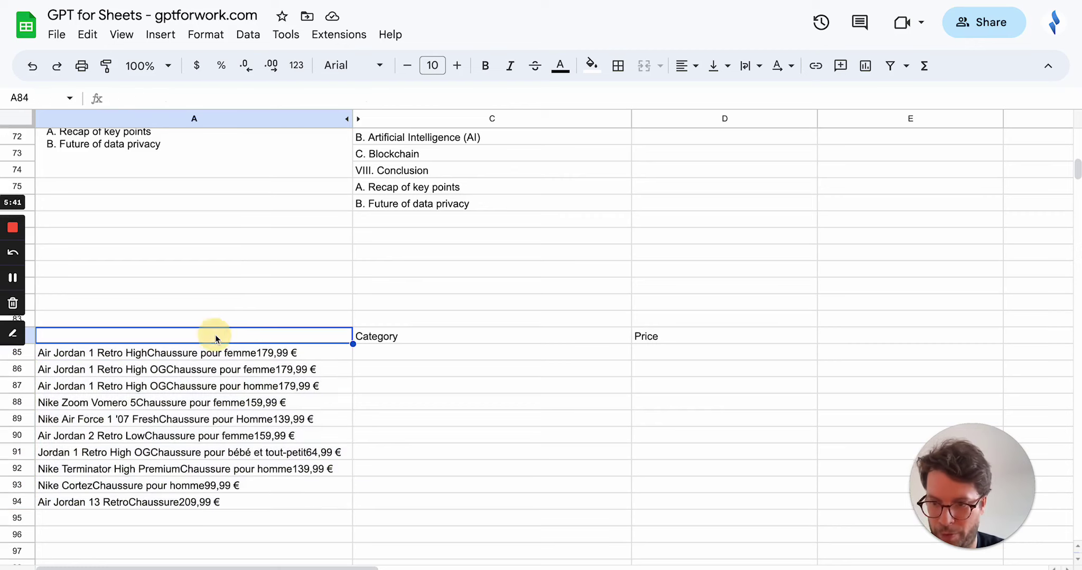
type("nike.com/fr")
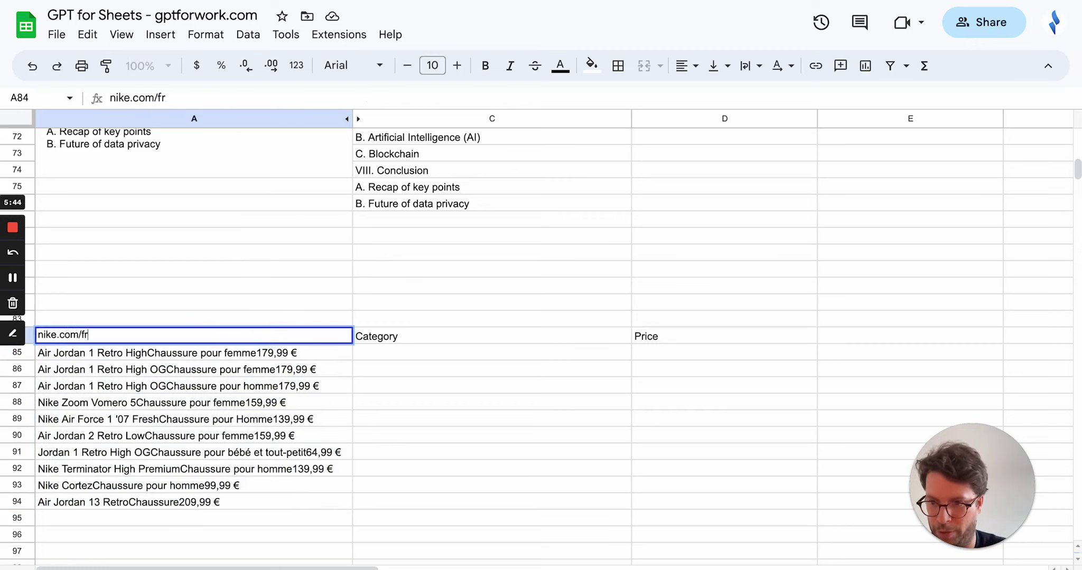
key("Return")
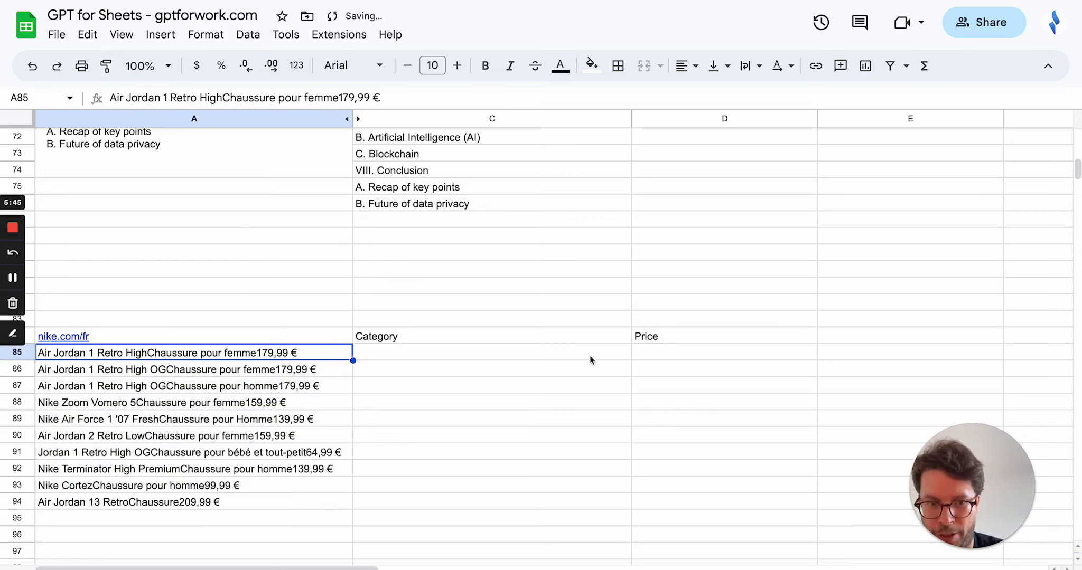
left_click(358, 118)
- Clear nike.com/fr from A84 and label A82 as Source
scroll(459, 395, "down", 20)
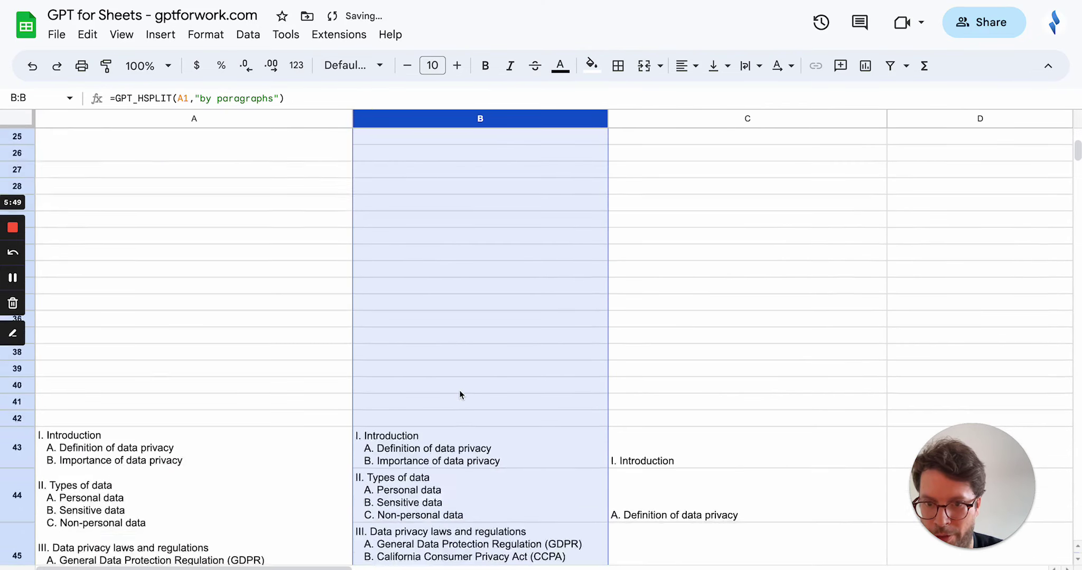
scroll(460, 395, "down", 2)
left_click(410, 354)
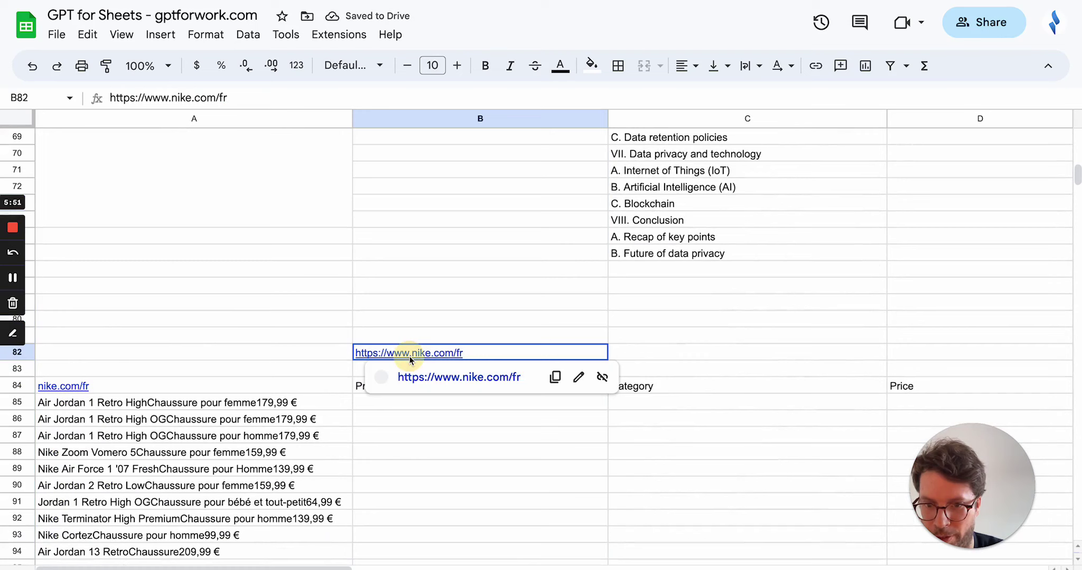
left_click(75, 391)
key("Delete")
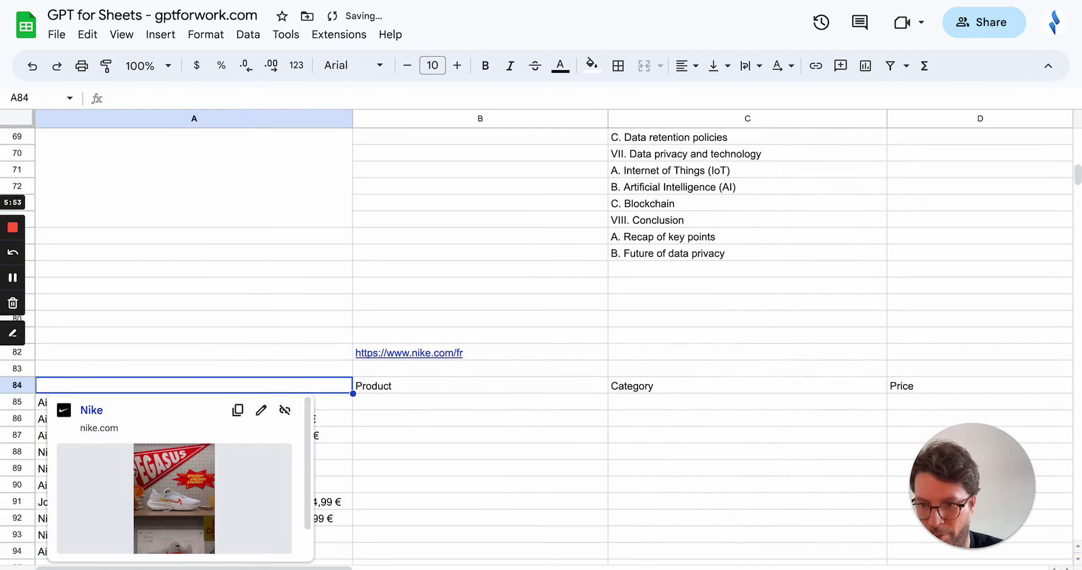
left_click(150, 355)
type("Source")
key("Return")
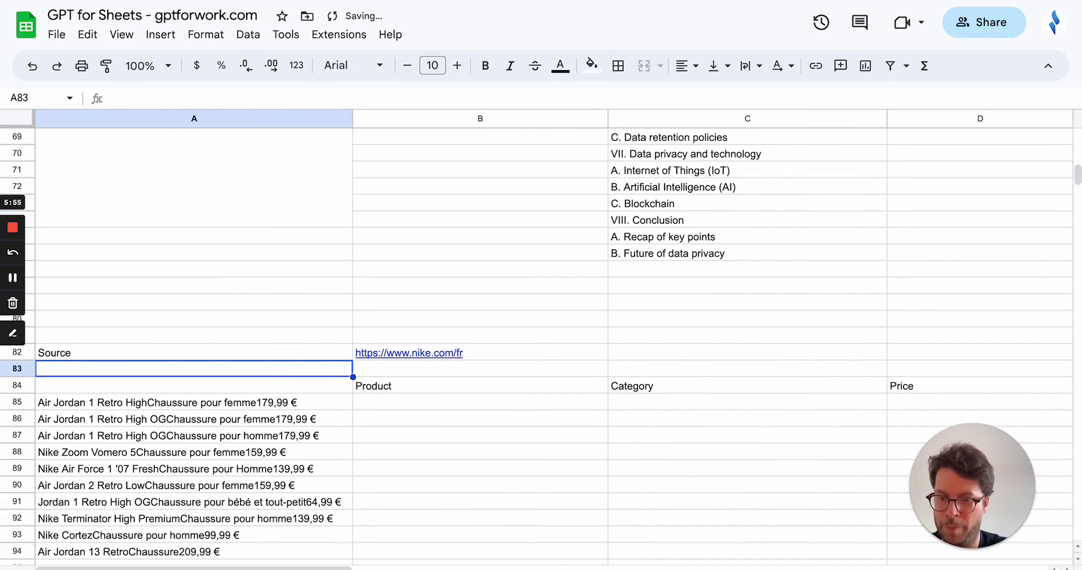
- Check the Nike URL in B82 and the Product, Category, Price headers in B84:D84
left_click(539, 353)
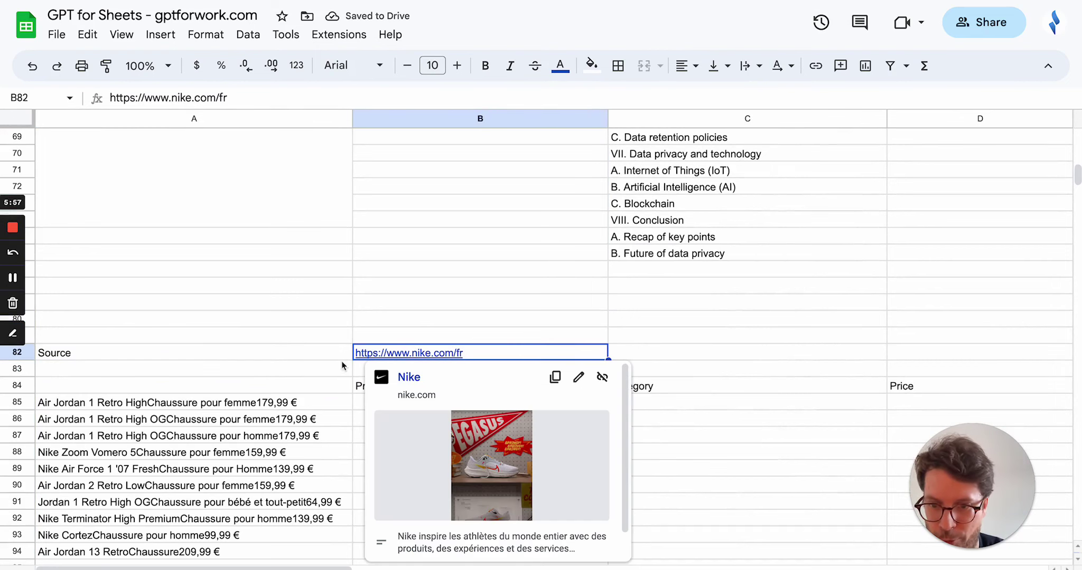
left_click(424, 258)
scroll(483, 492, "down", 2)
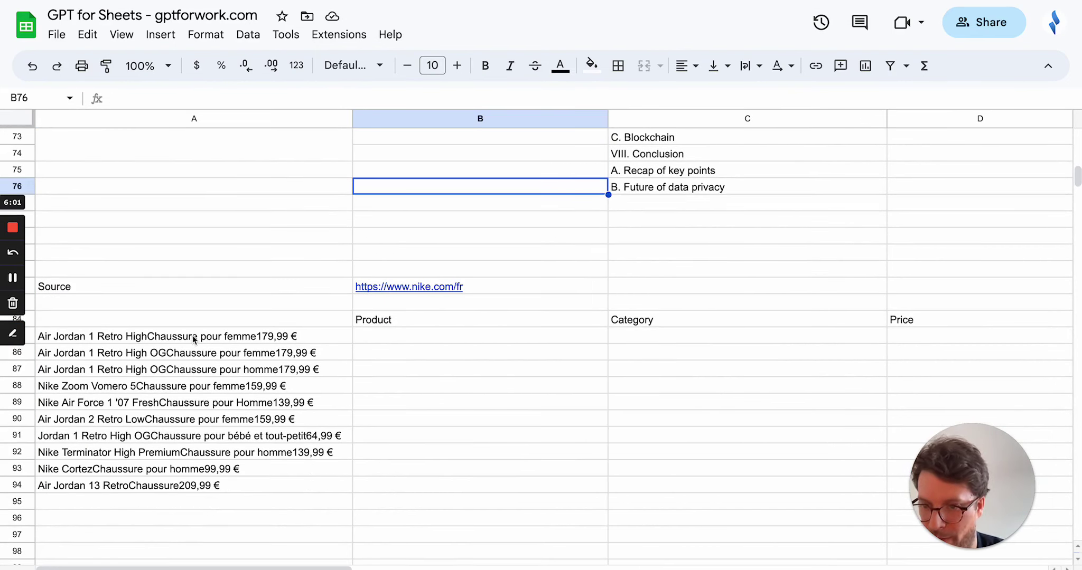
left_click_drag(194, 338, 189, 483)
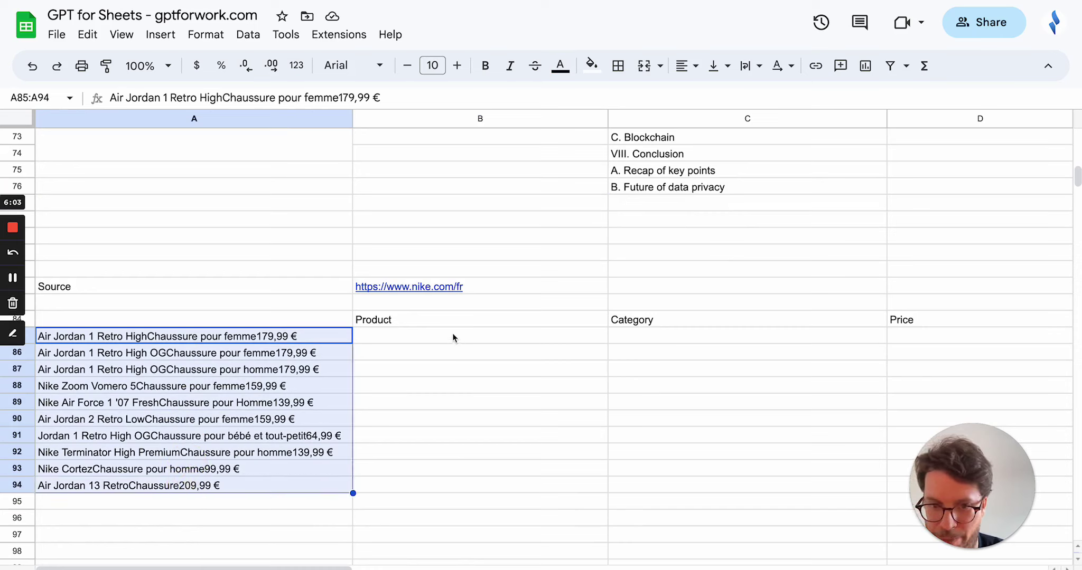
left_click_drag(399, 320, 939, 324)
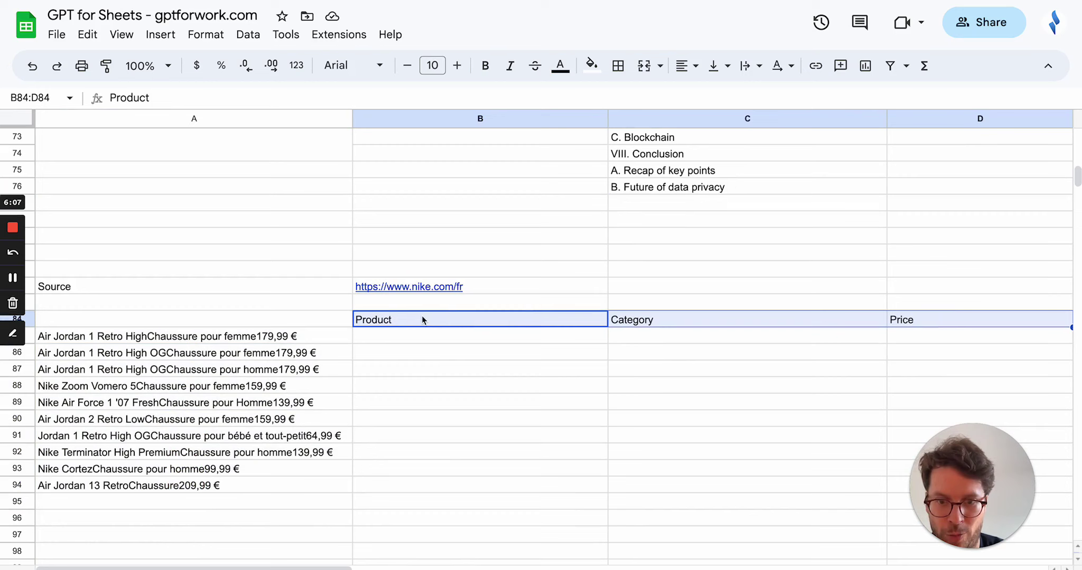
left_click(382, 320)
left_click(697, 319)
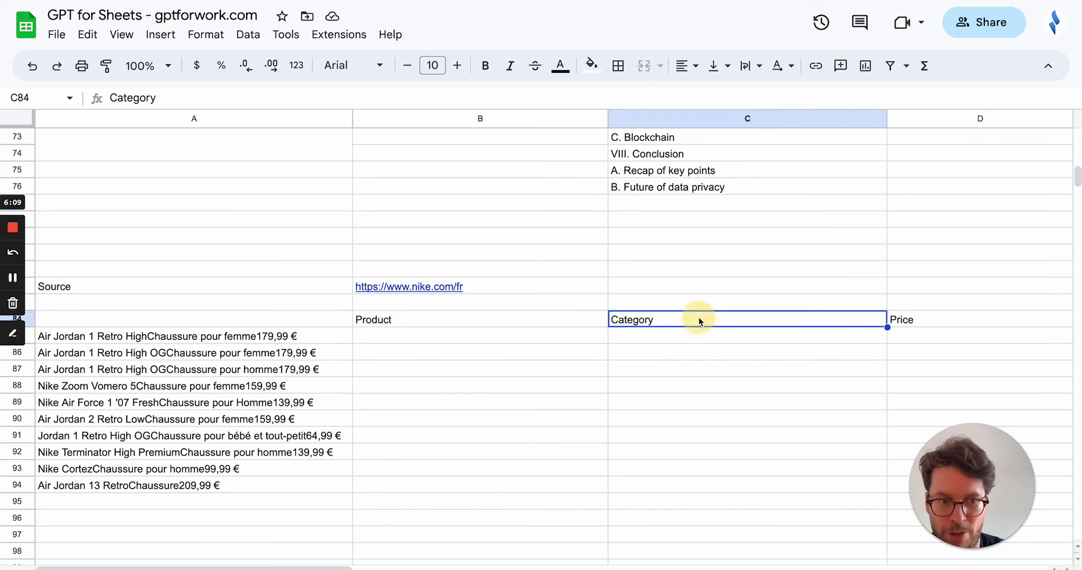
left_click(931, 318)
- In B85, enter a GPT_HSPLIT formula splitting A85 into product, category and price
left_click(375, 340)
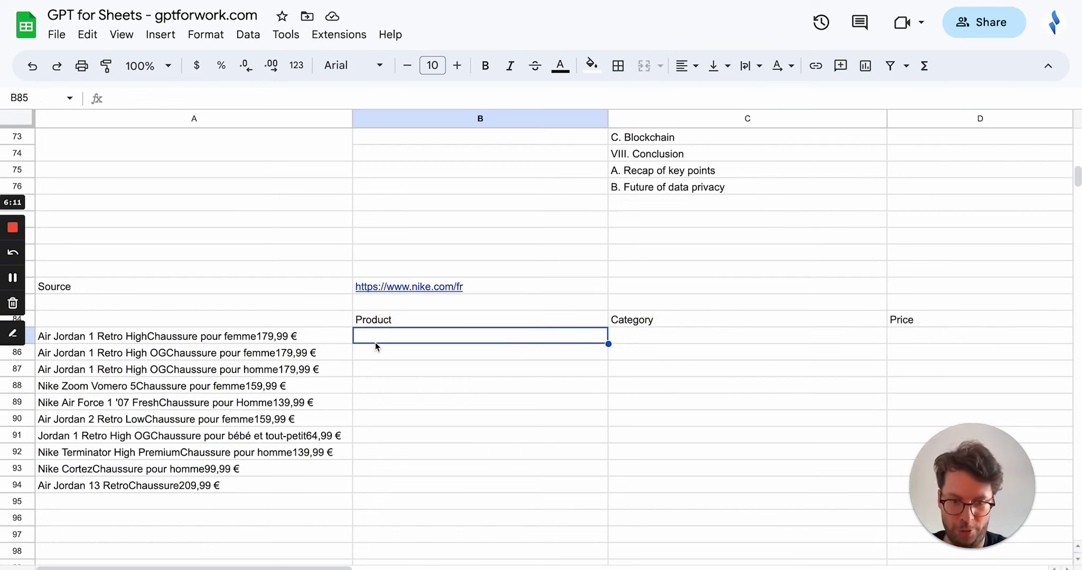
type("=GPT_HSPLI")
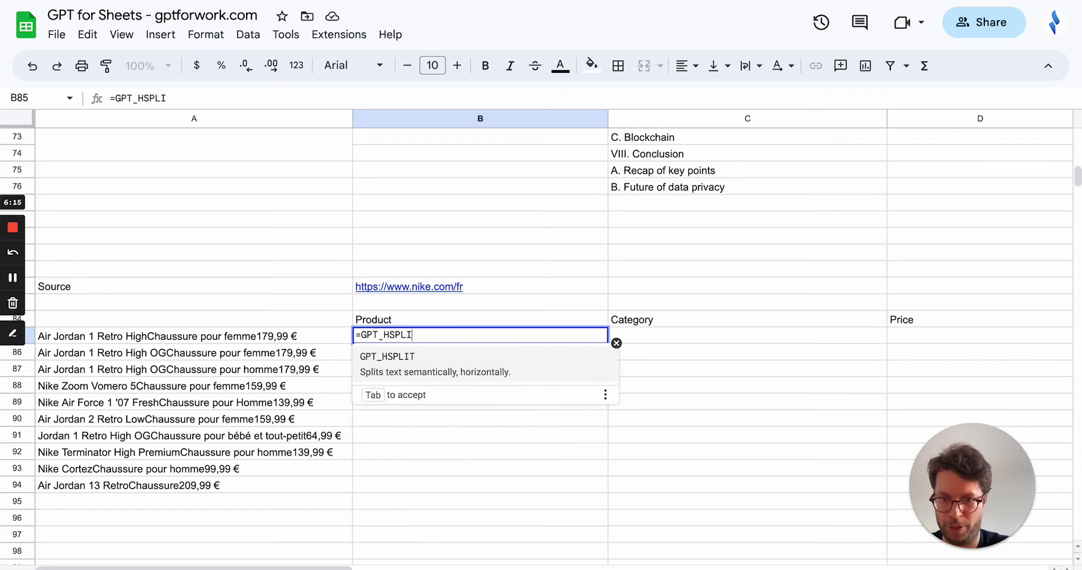
key("Tab")
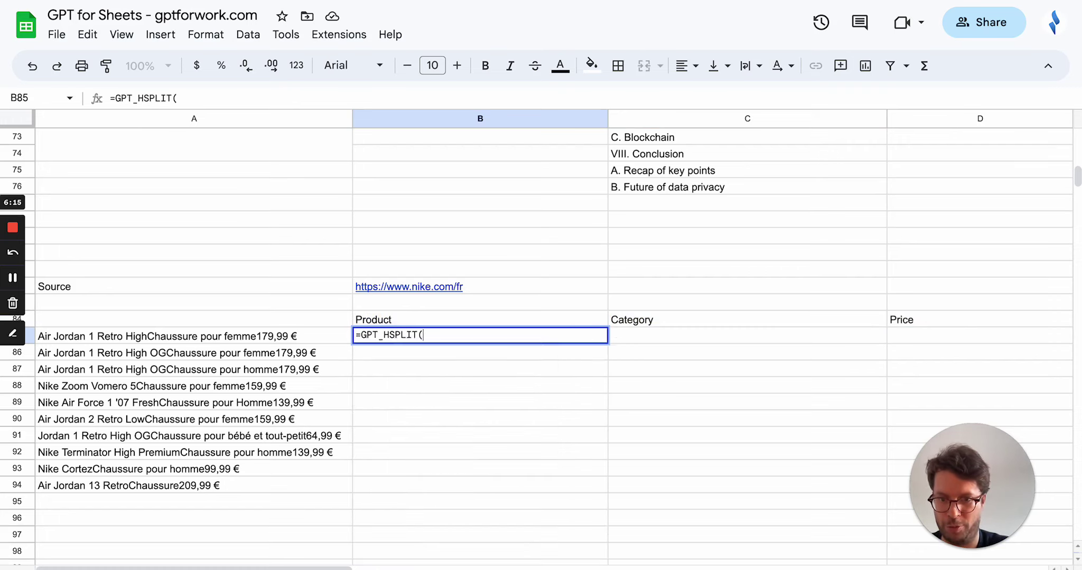
left_click(137, 336)
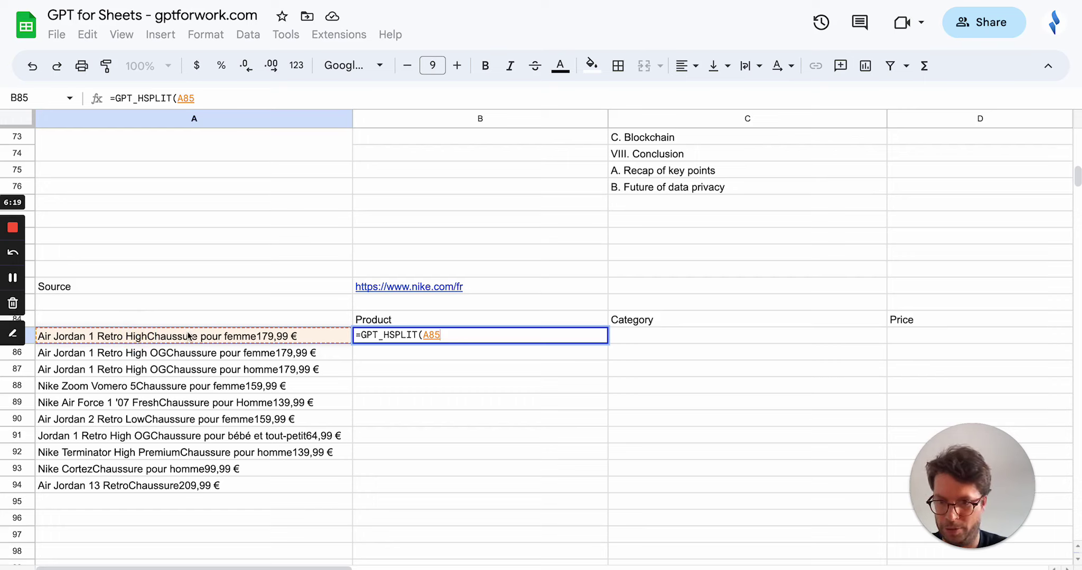
type(",")
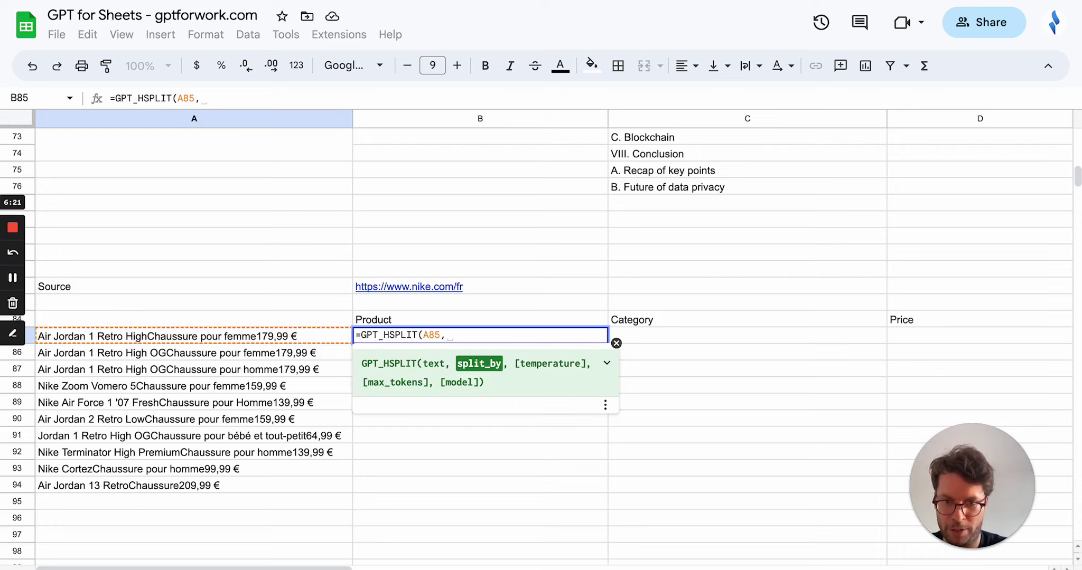
type("\"")
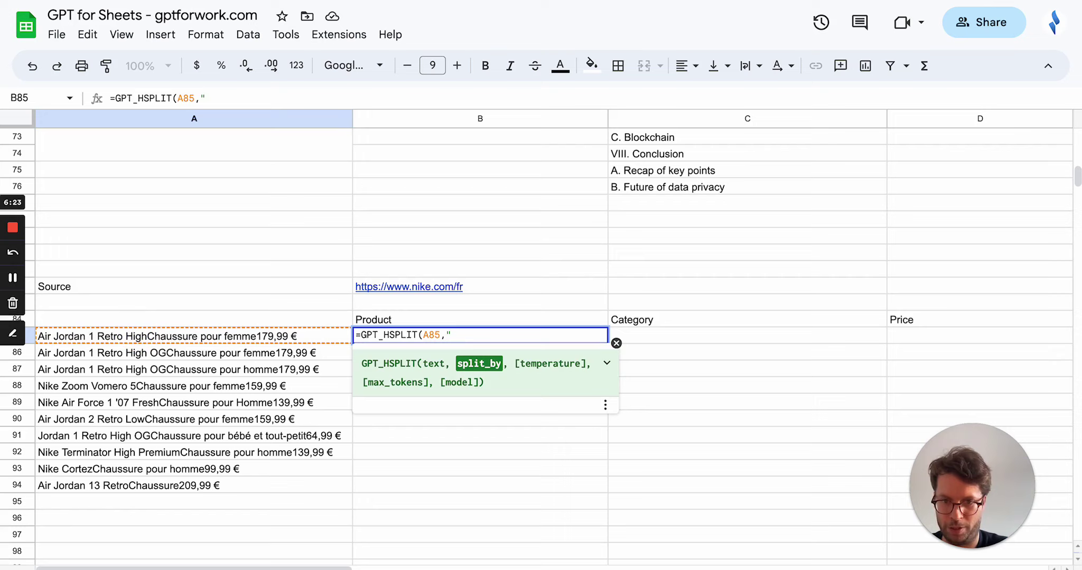
type("prouduct, category, ")
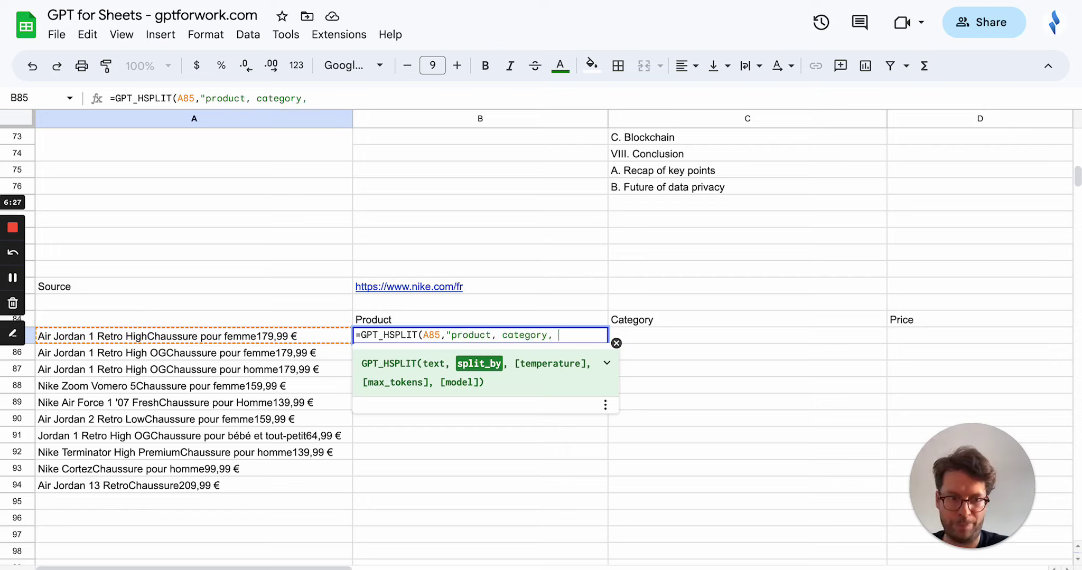
type("price\")")
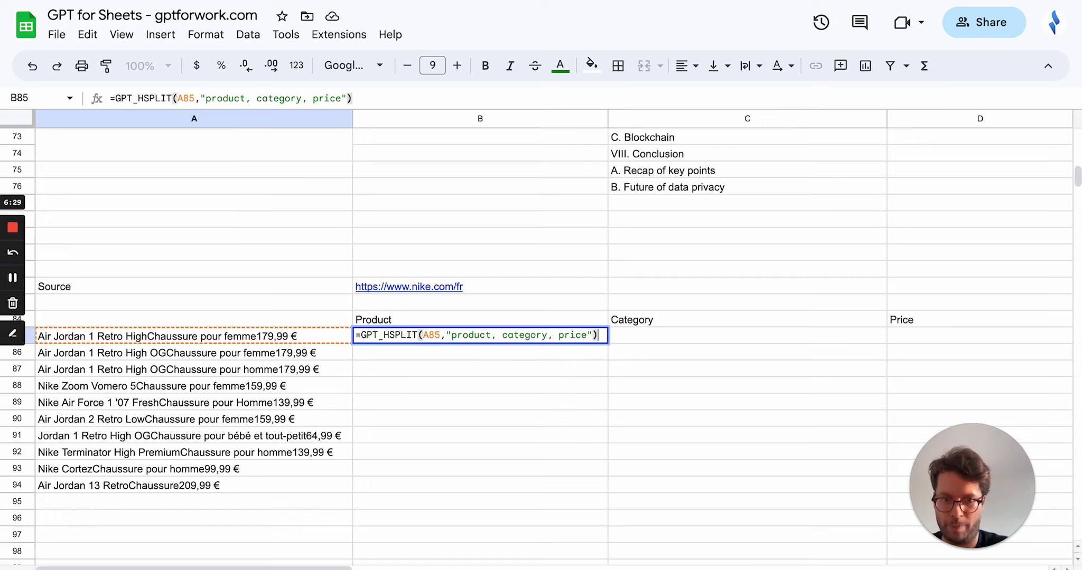
key("Return")
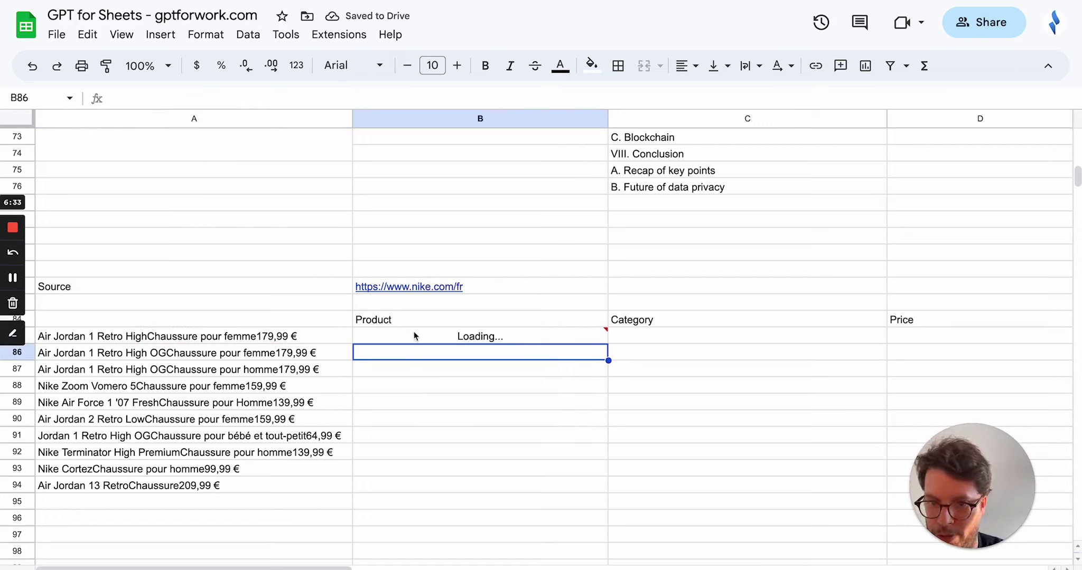
- Compare B85's split with A85, then fill the GPT_HSPLIT formula down to row 94
left_click(453, 335)
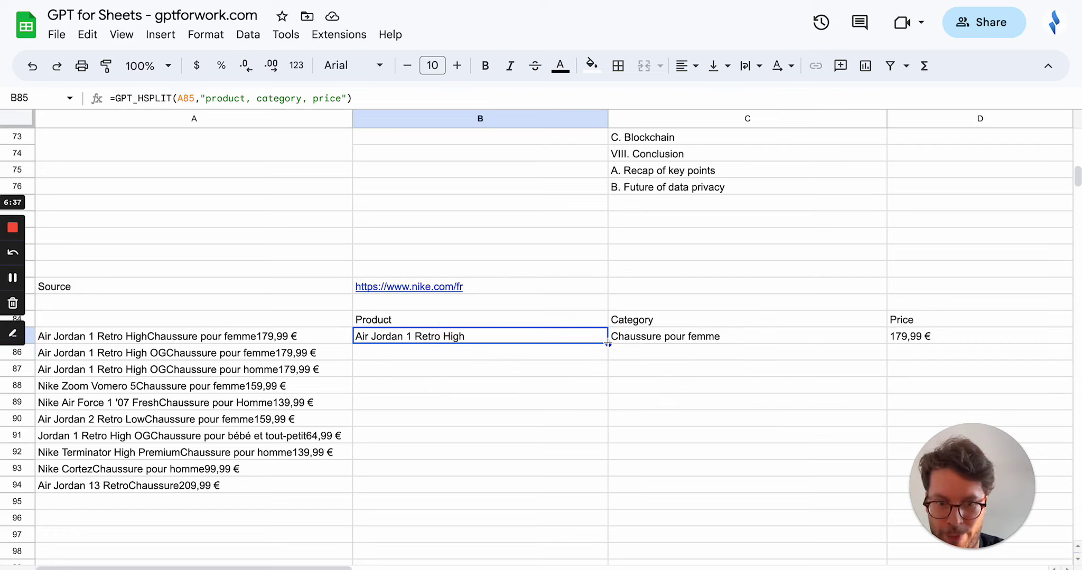
left_click(87, 338)
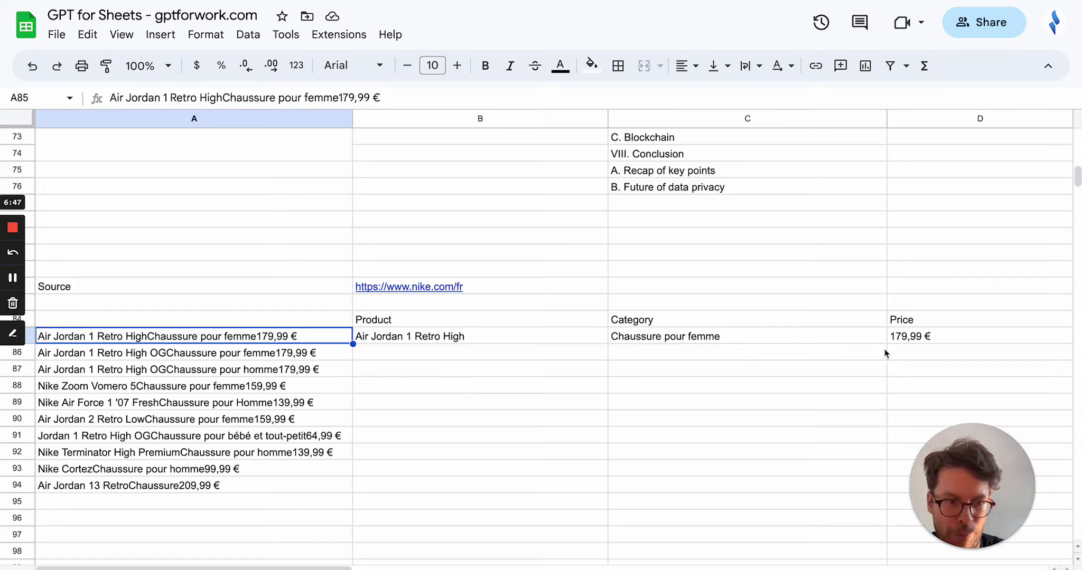
left_click(428, 337)
left_click_drag(608, 344, 573, 487)
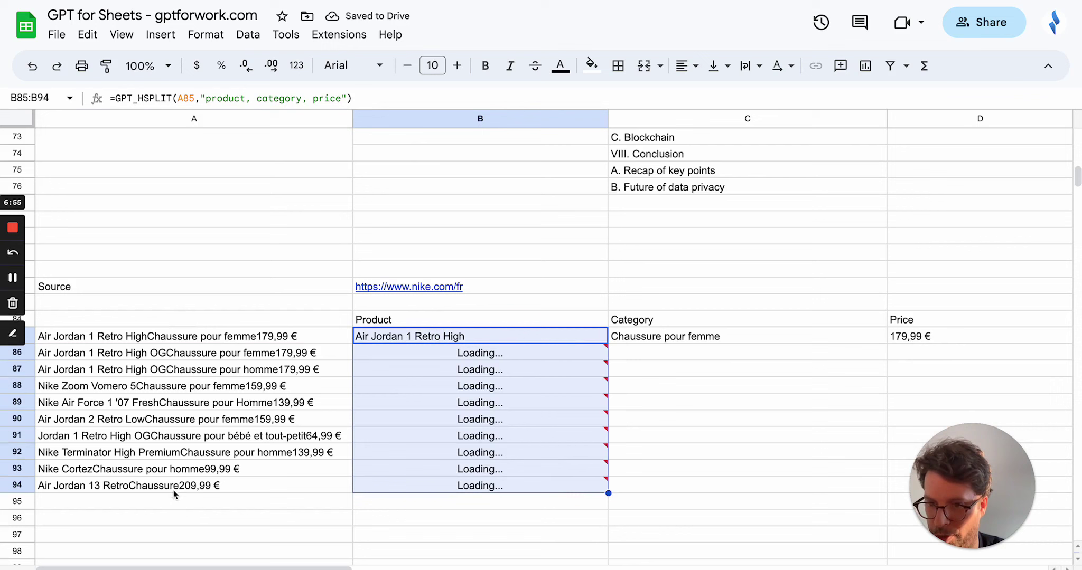
scroll(452, 316, "down", 1)
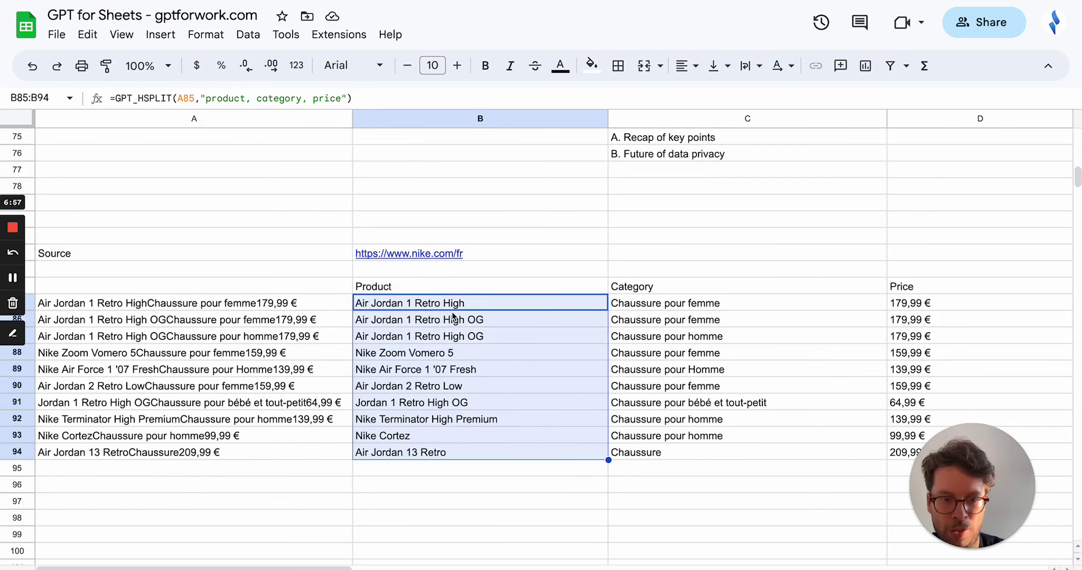
scroll(453, 316, "down", 2)
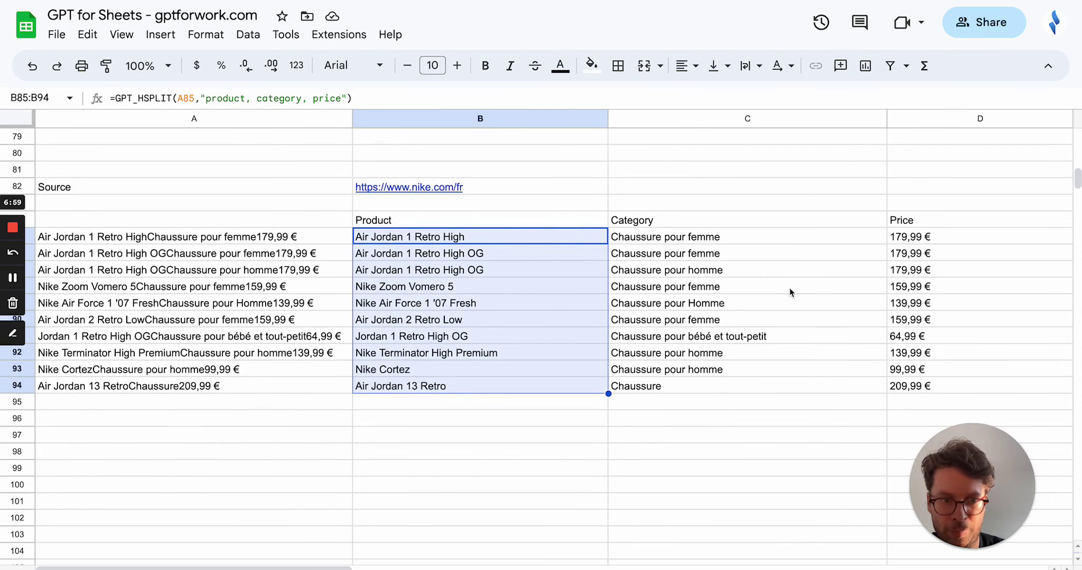
- Narrow the Product, Category and Price columns to fit their contents
left_click_drag(887, 119, 795, 119)
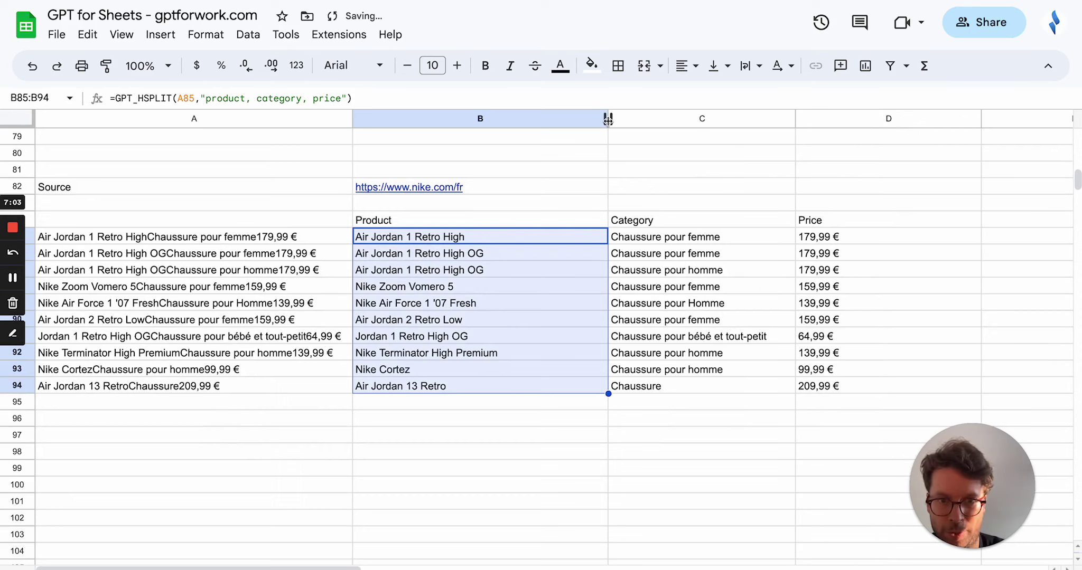
left_click_drag(608, 118, 524, 120)
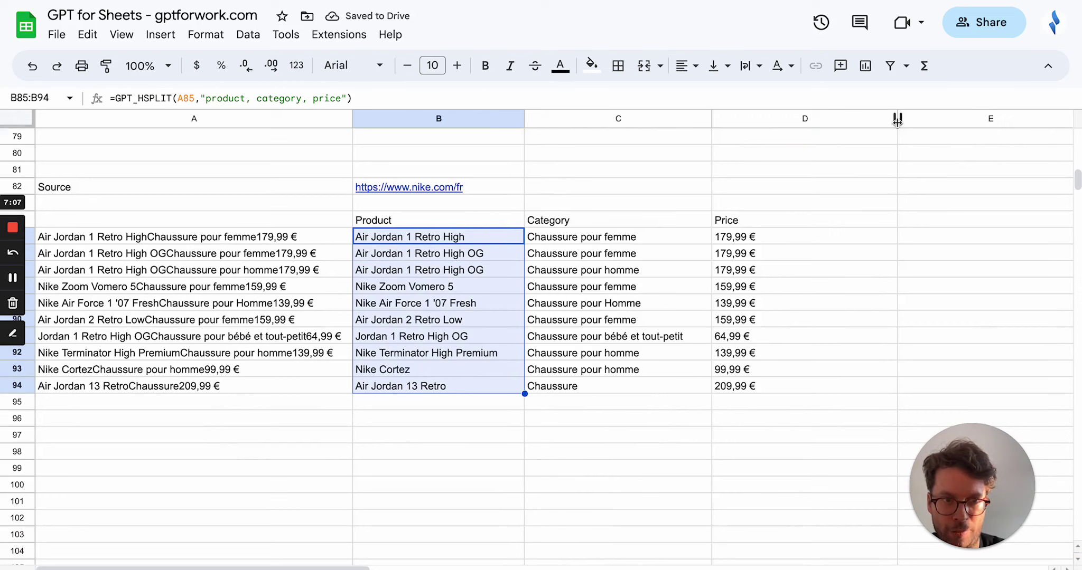
left_click_drag(897, 120, 788, 120)
left_click(737, 241)
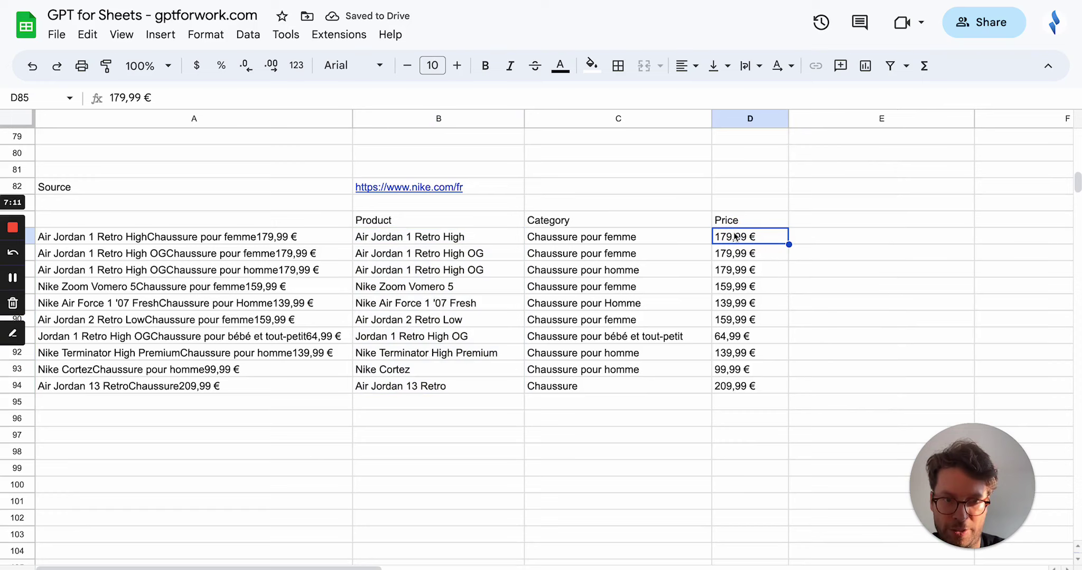
- Enter =GPT_FORMAT(D85,"number") in E85 and fill it down to E94
left_click(808, 238)
type("=GPT_FORMAT(")
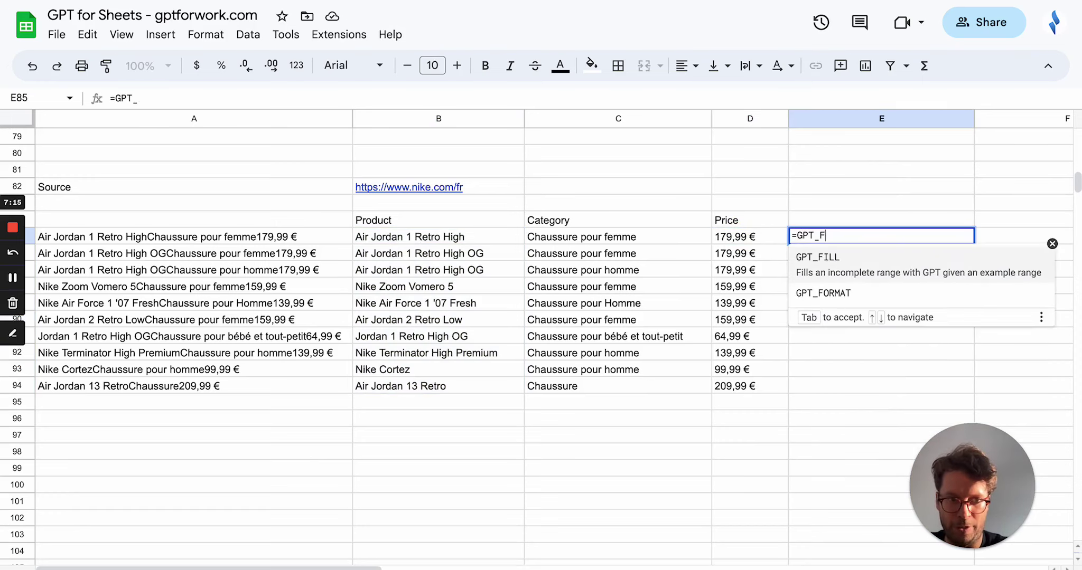
left_click(759, 234)
type(",\"number\")")
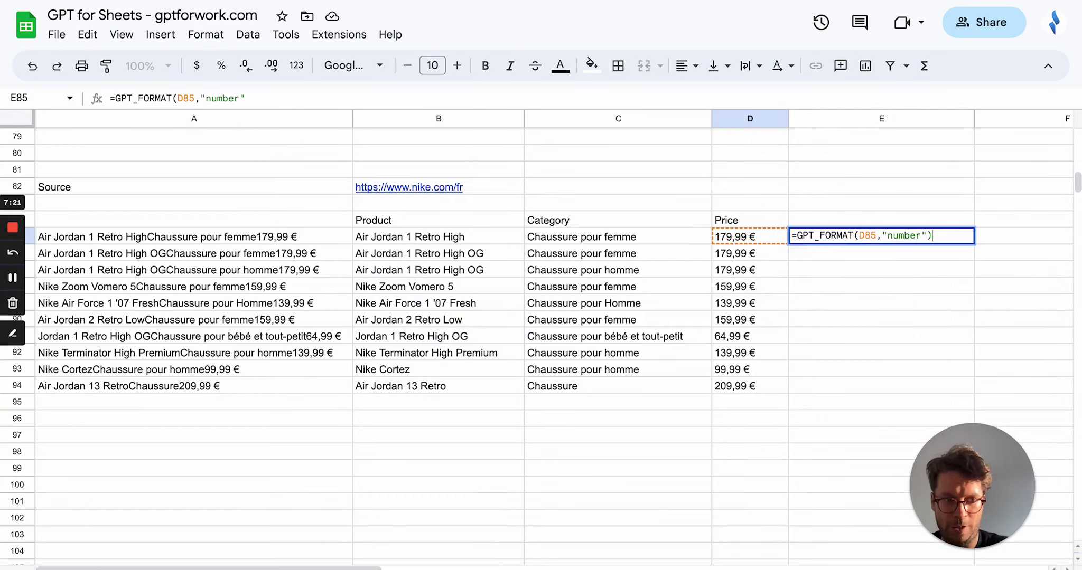
key("Return")
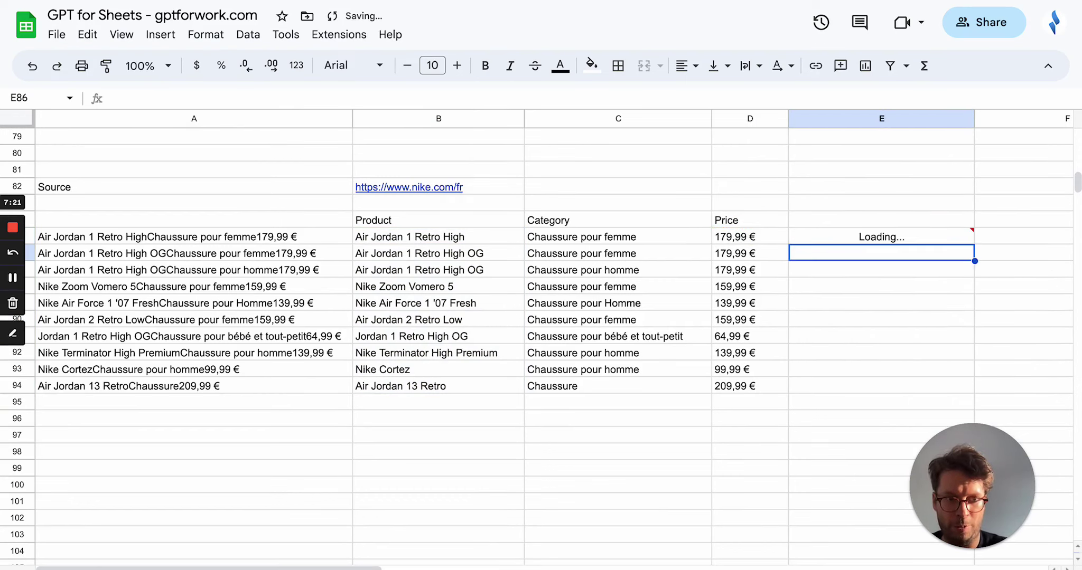
left_click(920, 238)
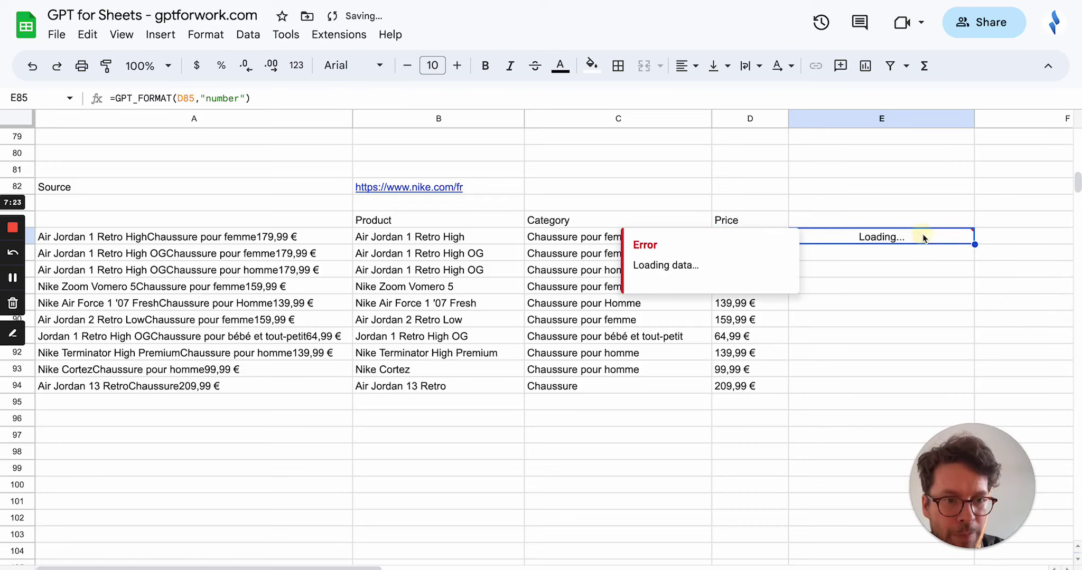
left_click(889, 185)
left_click(943, 237)
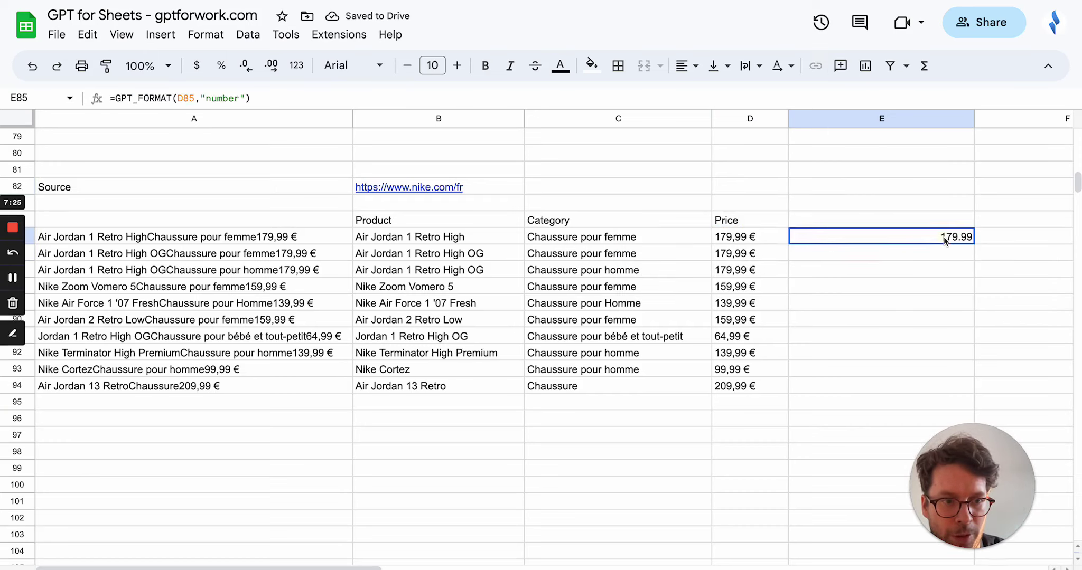
left_click_drag(975, 245, 925, 383)
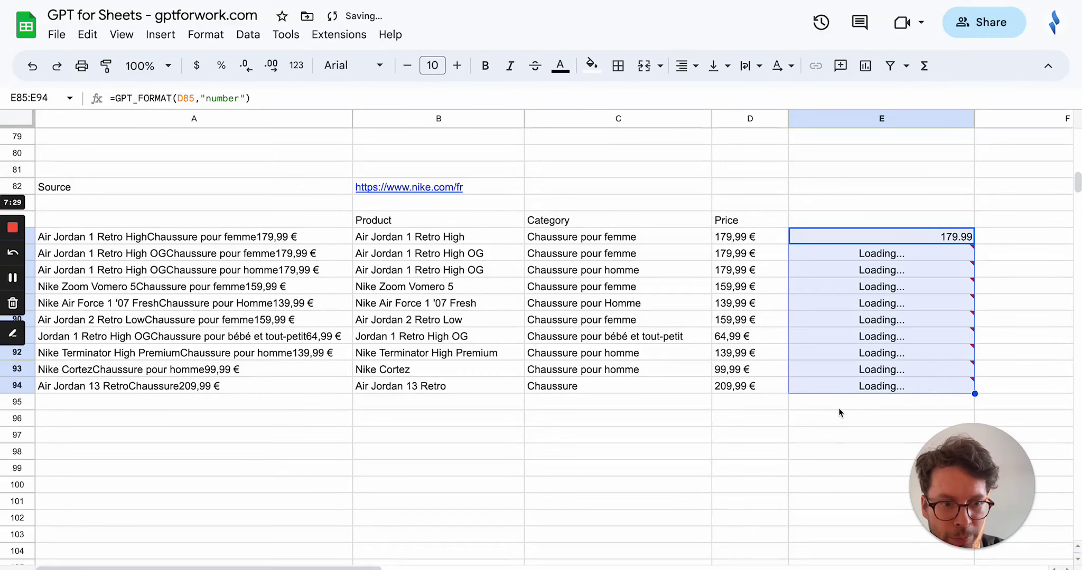
mouse_move(859, 255)
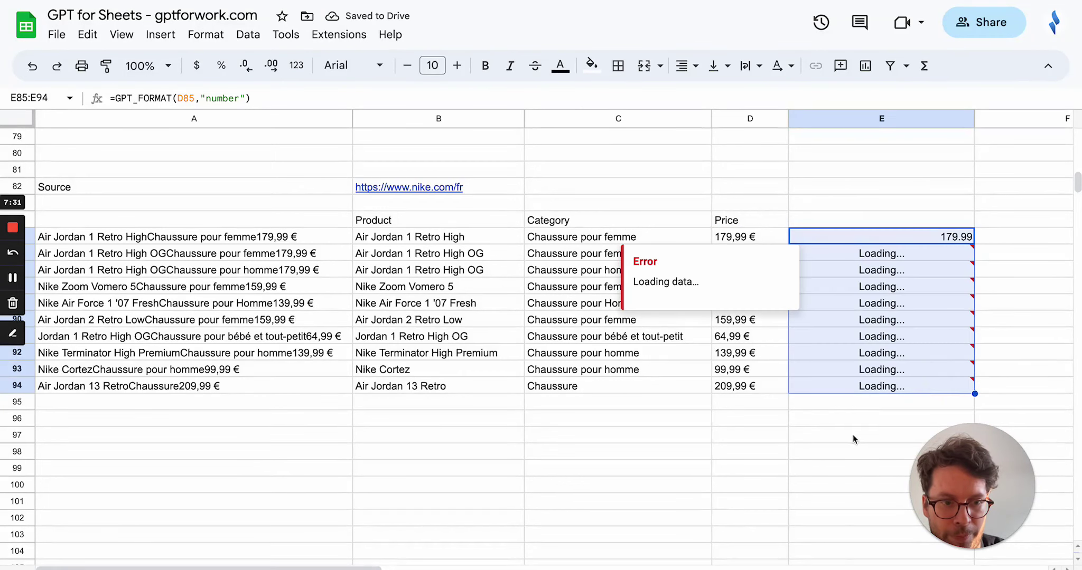
- Total the numeric prices in E95 with =SUM(E85:E94), giving 1514.9
left_click(841, 404)
type("=S")
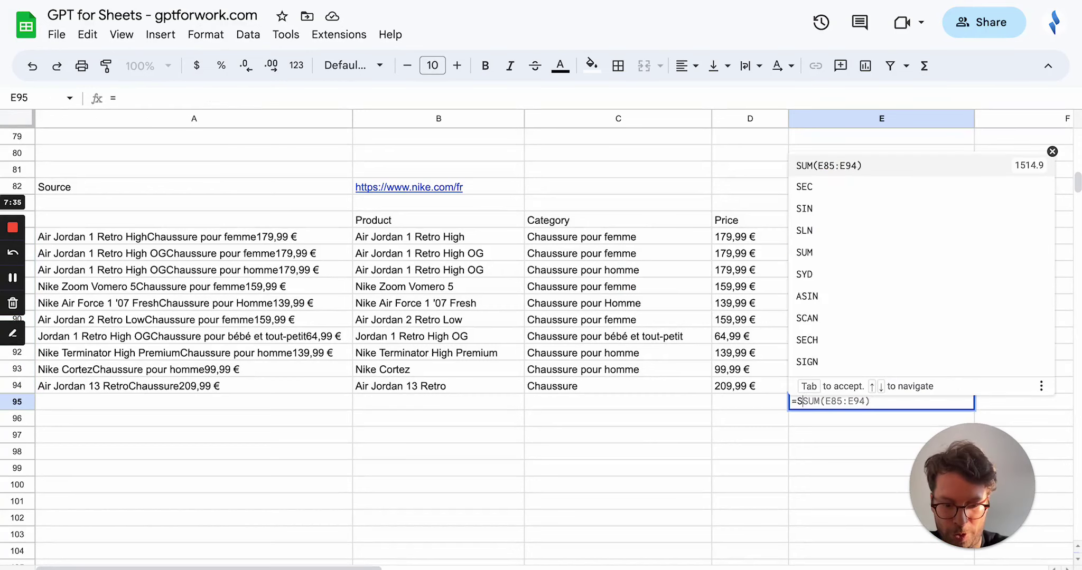
key("Tab")
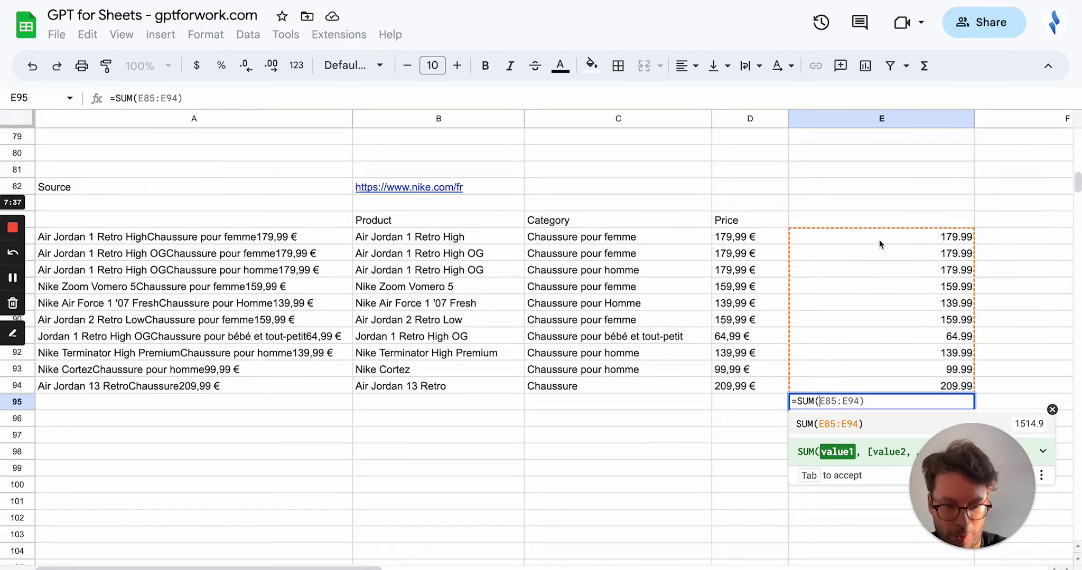
key("Return")
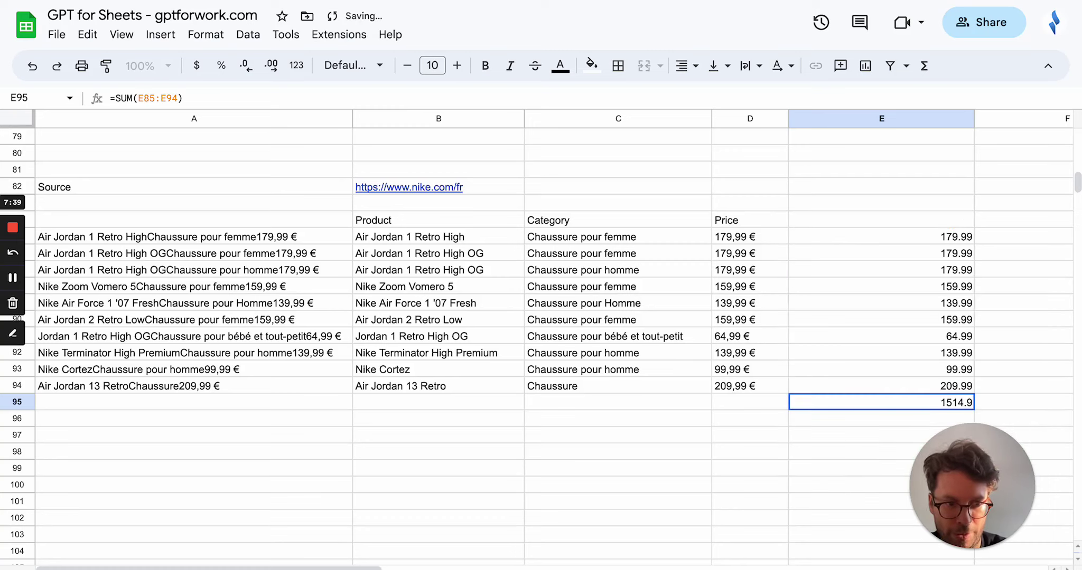
- Try =SUM(D85:D94) in D95 under the text prices, then delete its zero result
left_click(740, 401)
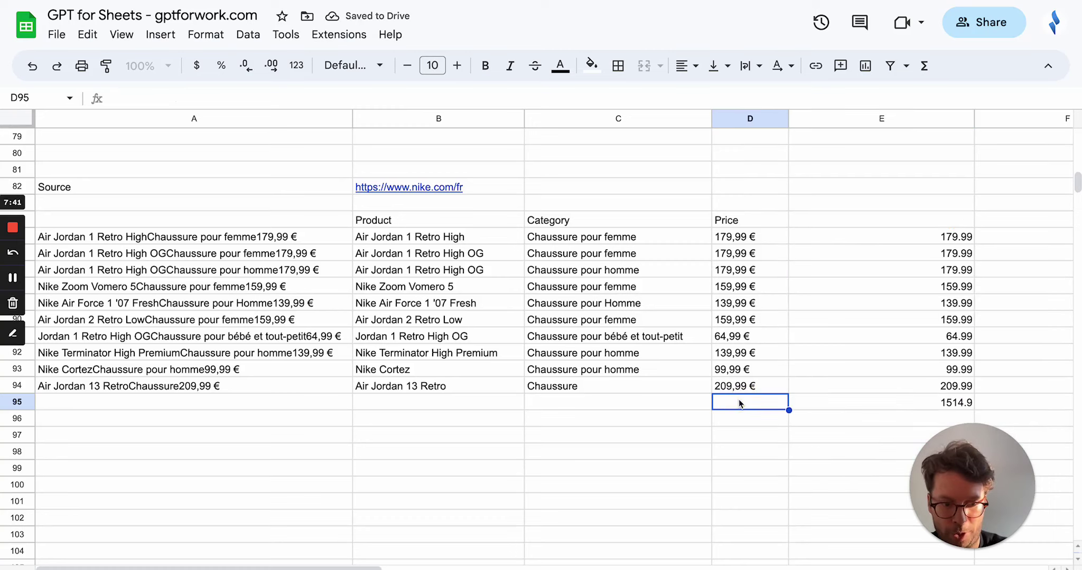
type("=SUM(")
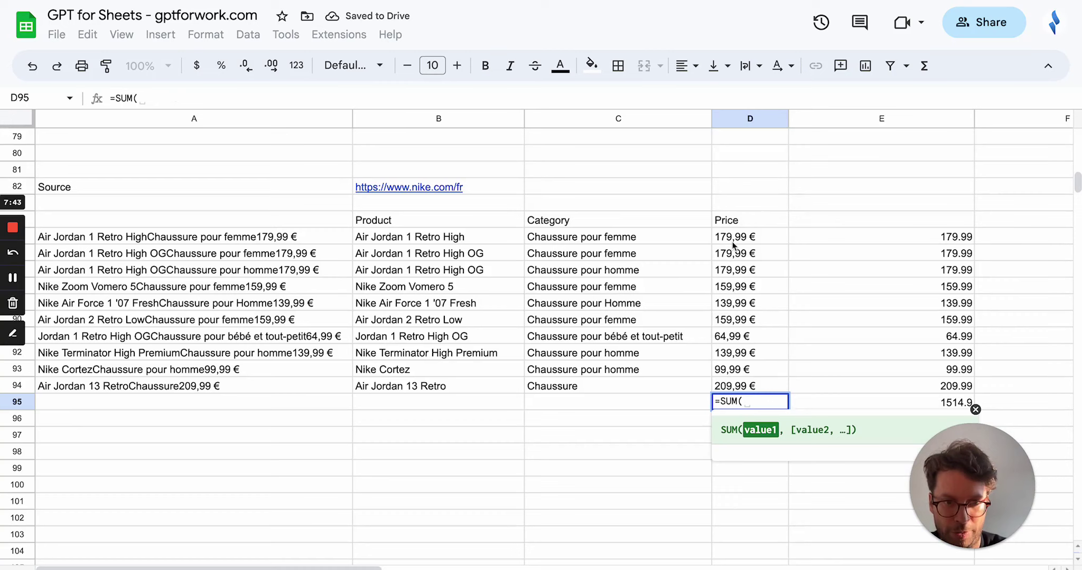
left_click_drag(733, 243, 737, 386)
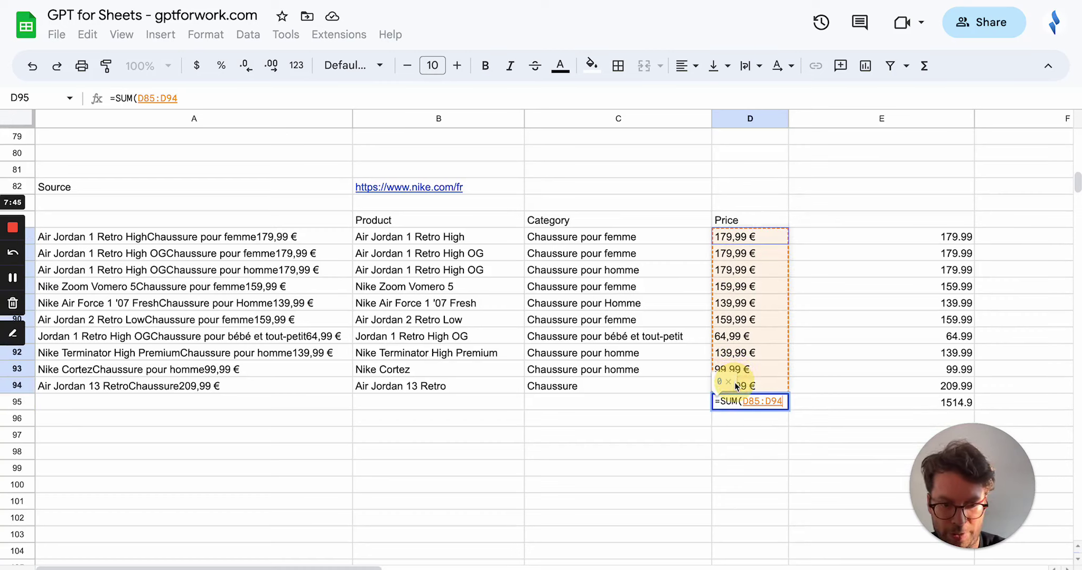
key("Return")
left_click(757, 402)
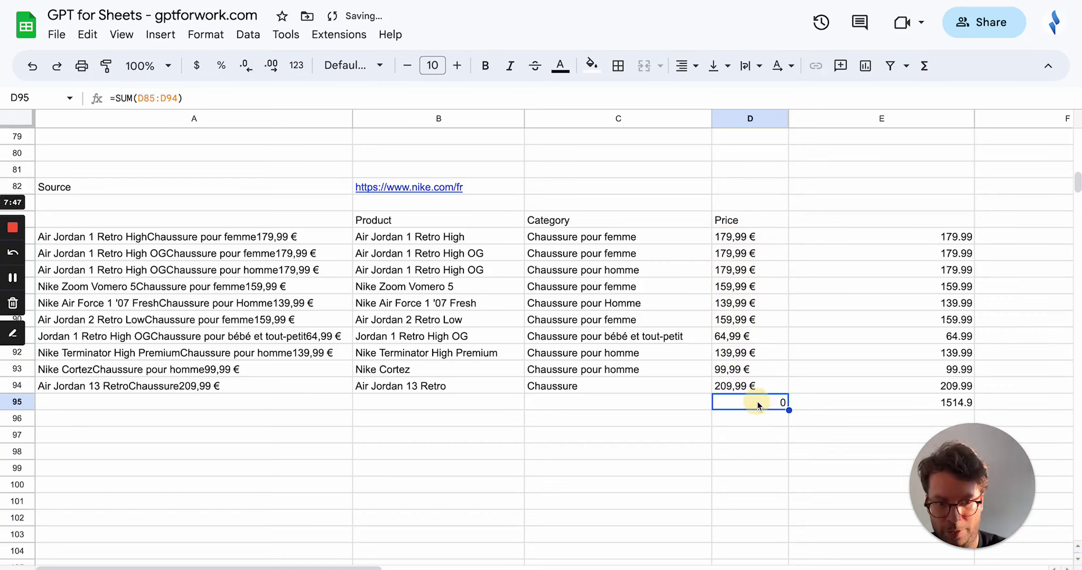
key("Delete")
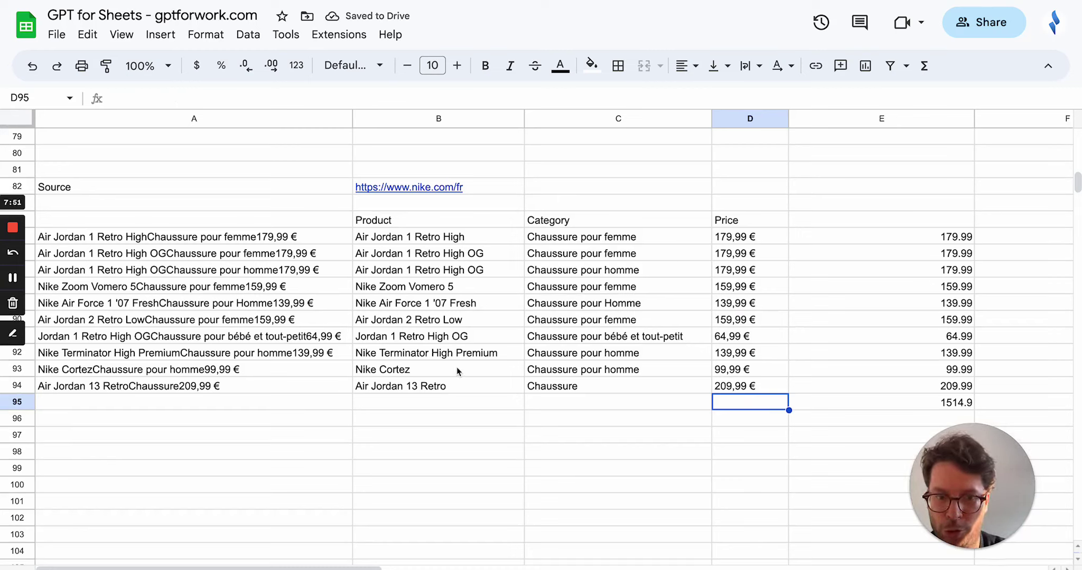
- Clear the earlier split results and prices from B86:E95
left_click_drag(920, 235, 863, 398)
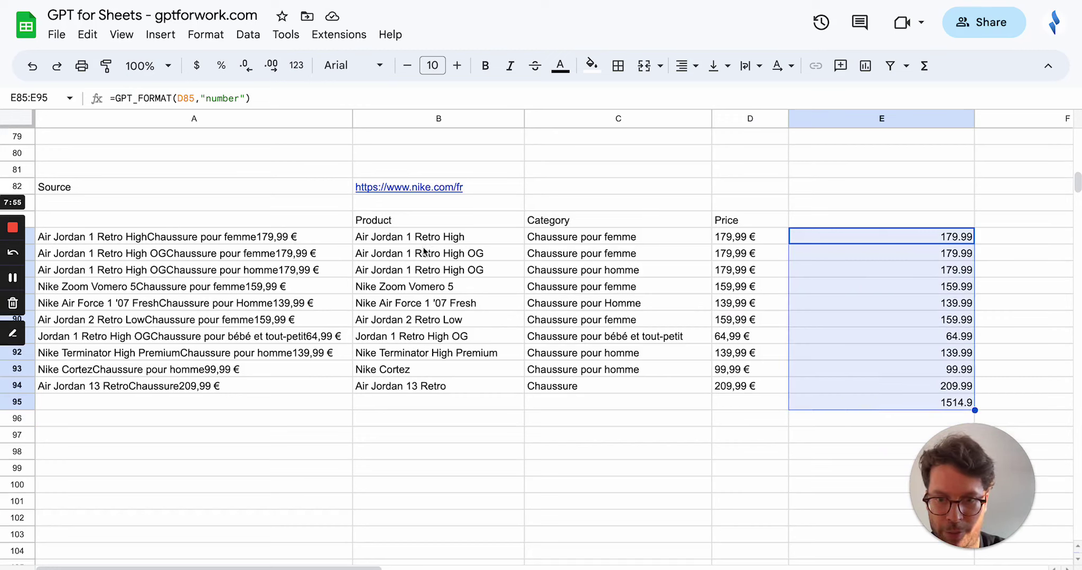
left_click_drag(424, 252, 866, 405)
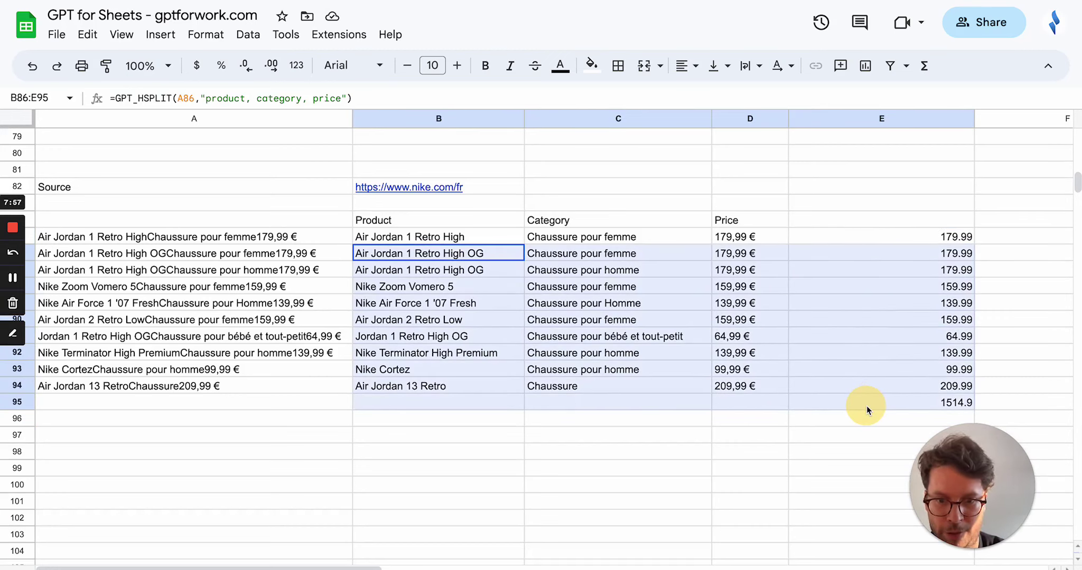
key("Delete")
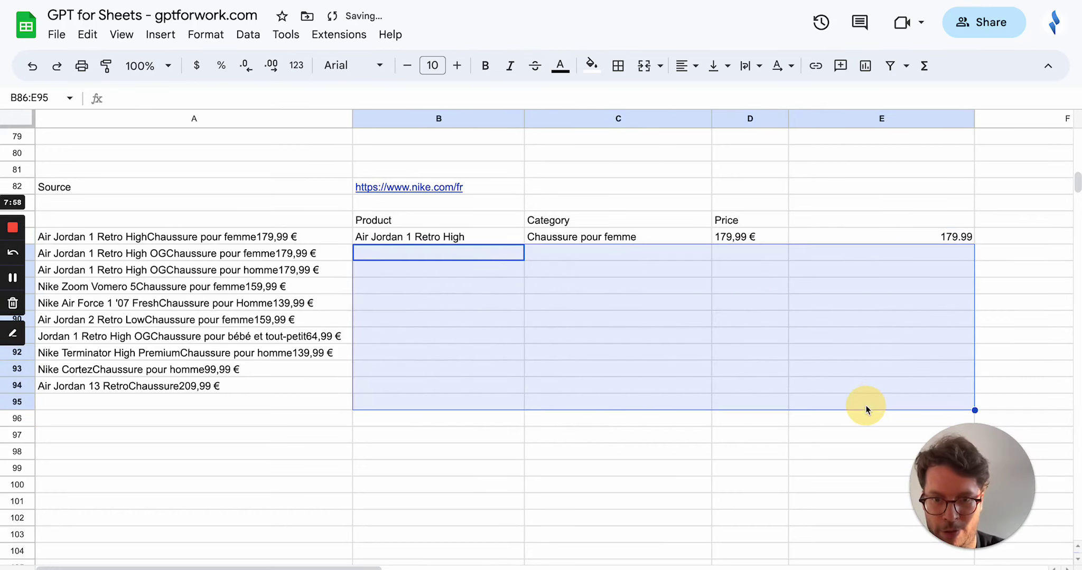
left_click(441, 233)
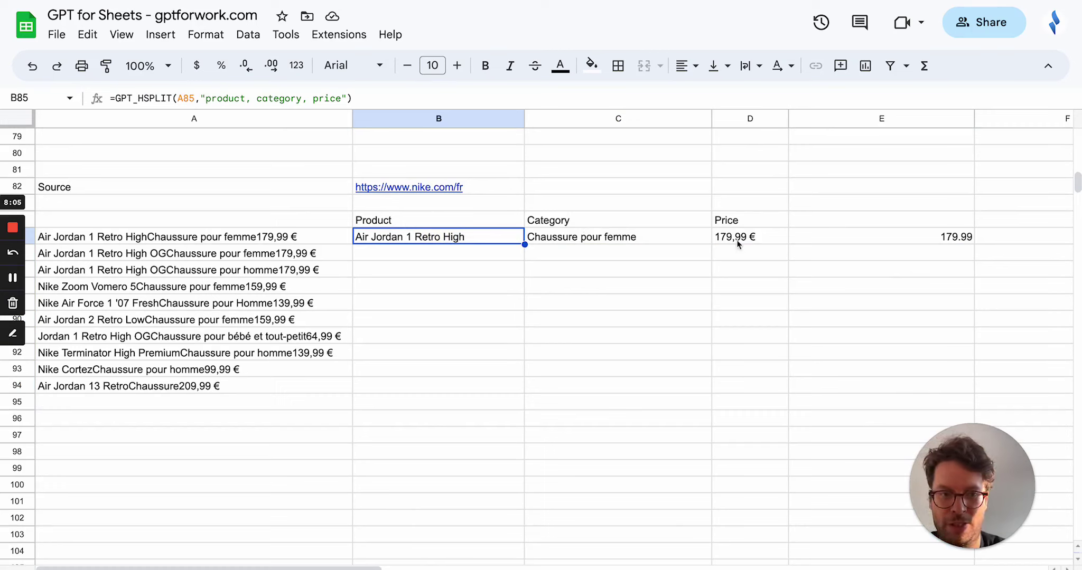
- Enter =GPT_EXTRACT(A86,B84:D84) in B86 to pull row 86's product, category and price
left_click(413, 250)
type("=")
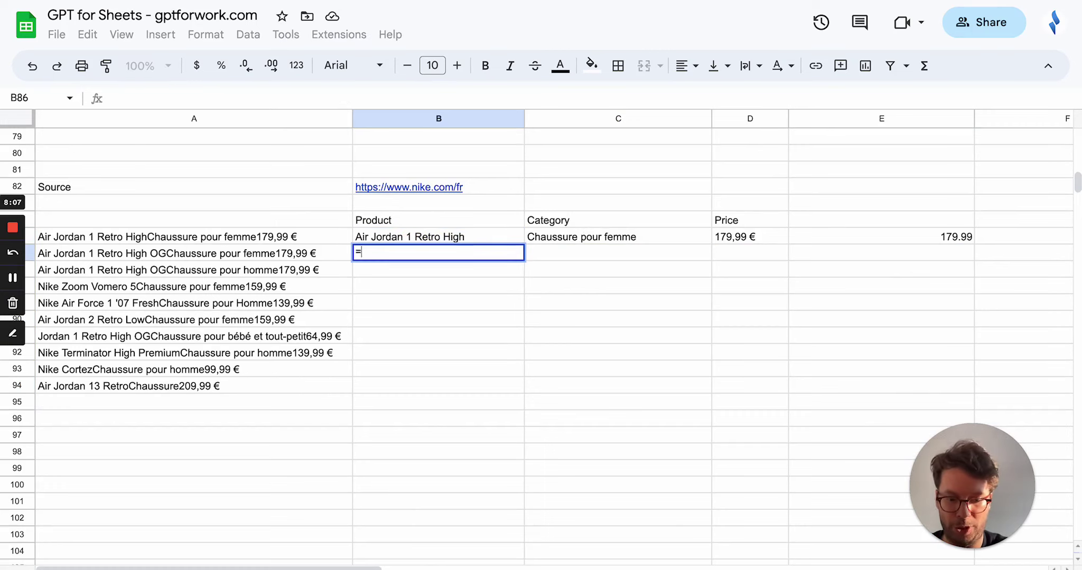
type("GPT_EXT")
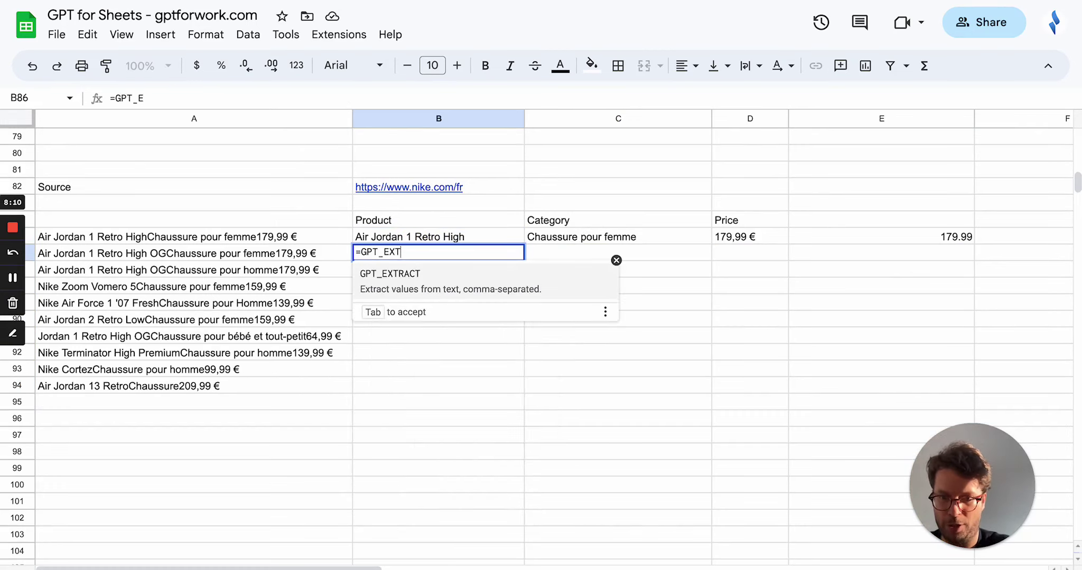
key("Tab")
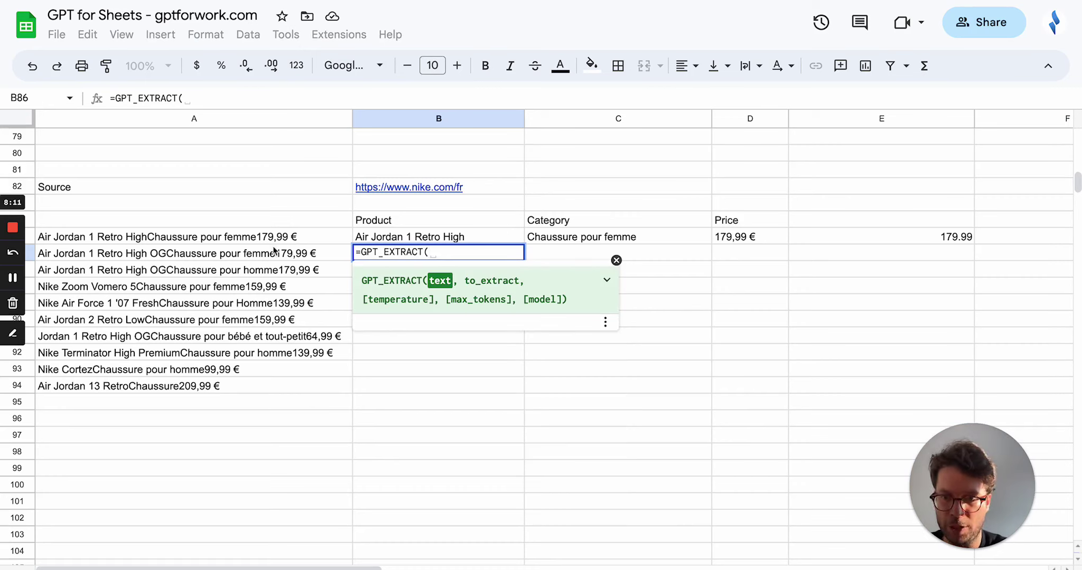
left_click(240, 254)
type(",")
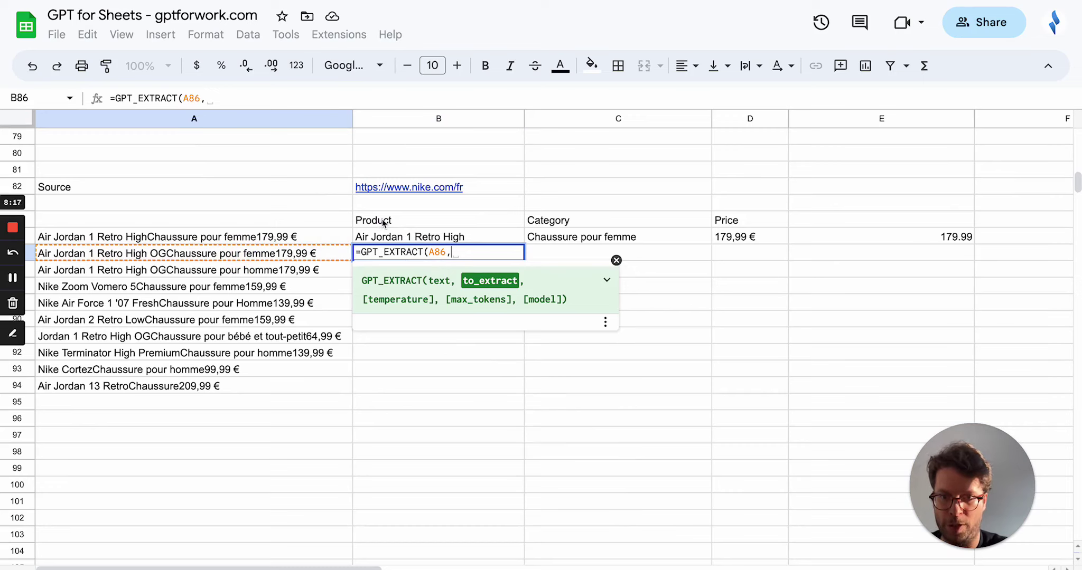
left_click_drag(379, 219, 754, 223)
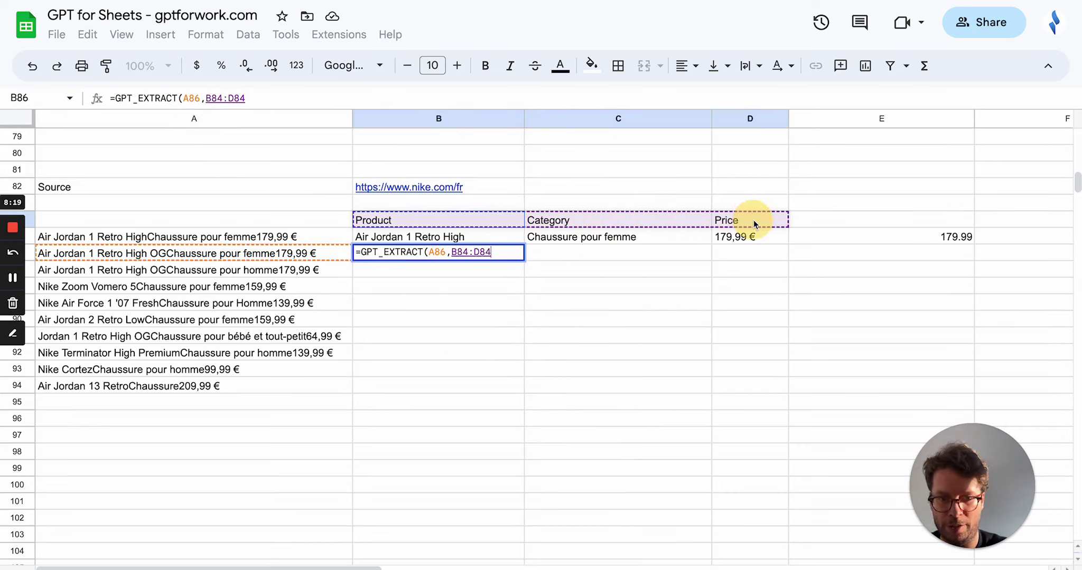
type(")")
key("Return")
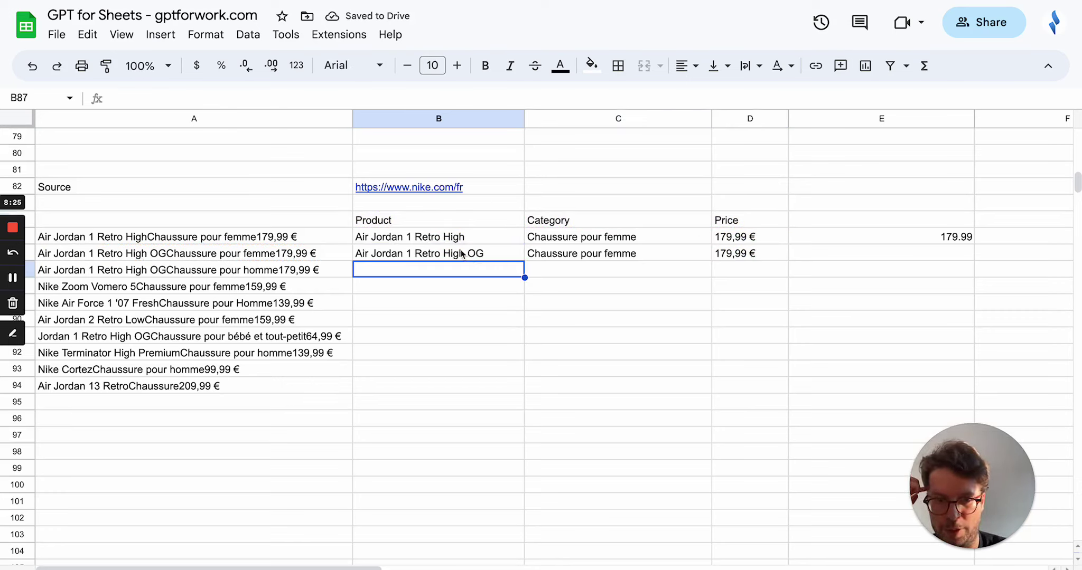
- Lock B86's GPT_EXTRACT header reference to B$84:D$84
left_click(461, 254)
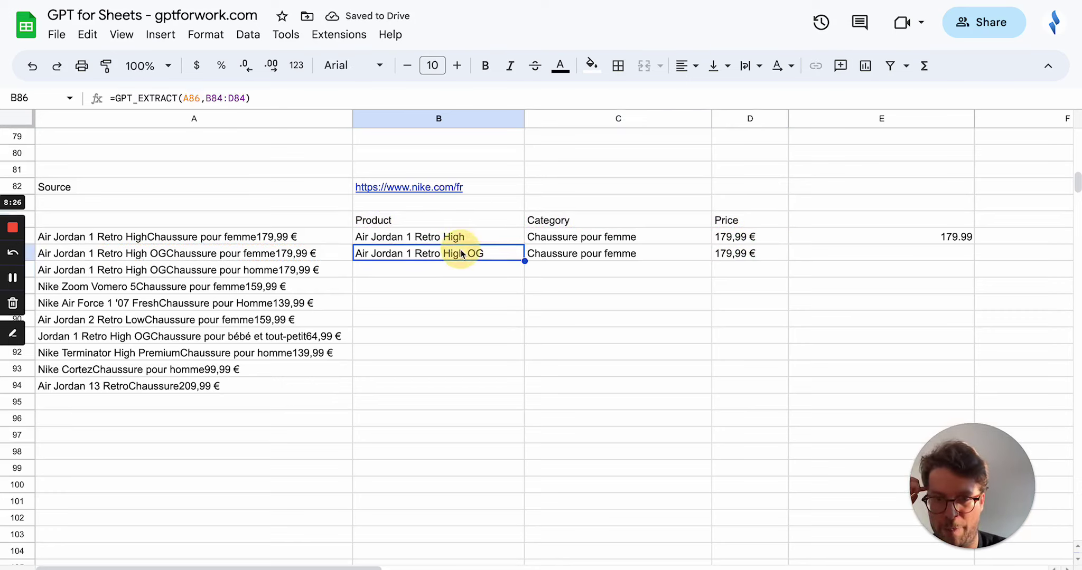
left_click(211, 98)
type("$84:D")
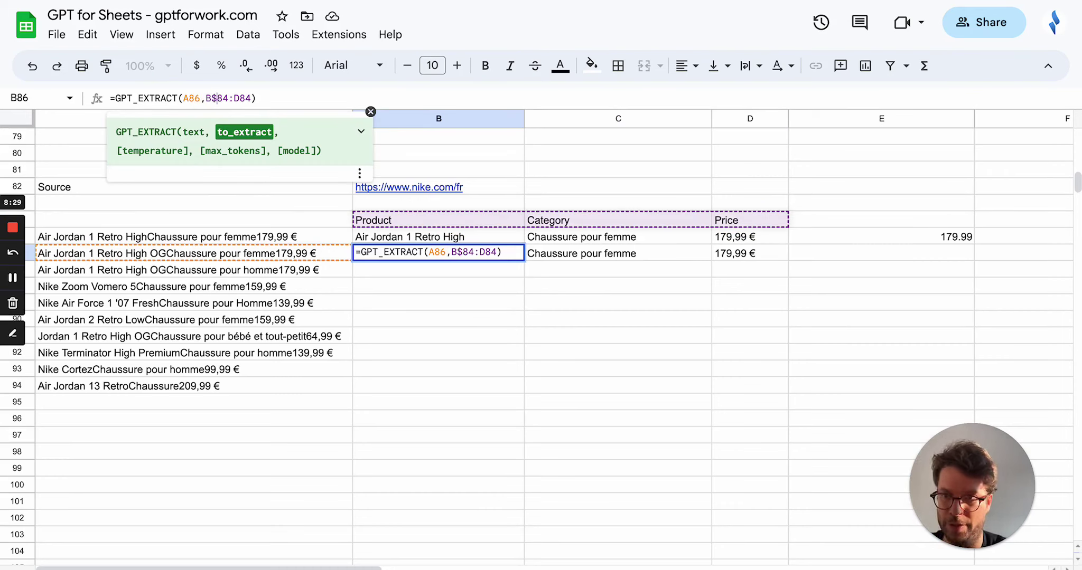
type("$")
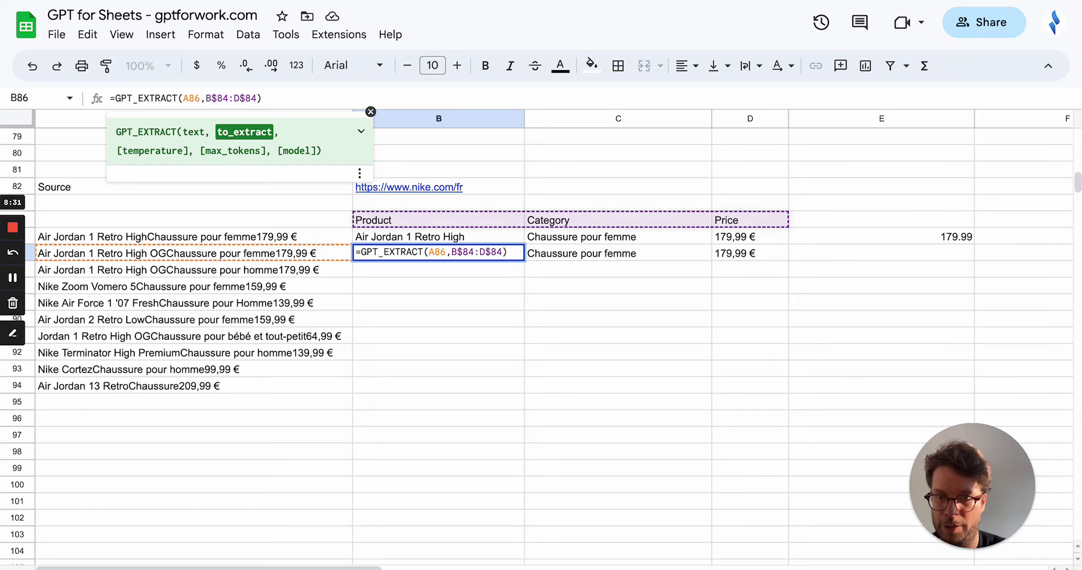
key("Return")
- Fill B86's GPT_EXTRACT formula down through row 94
left_click(508, 249)
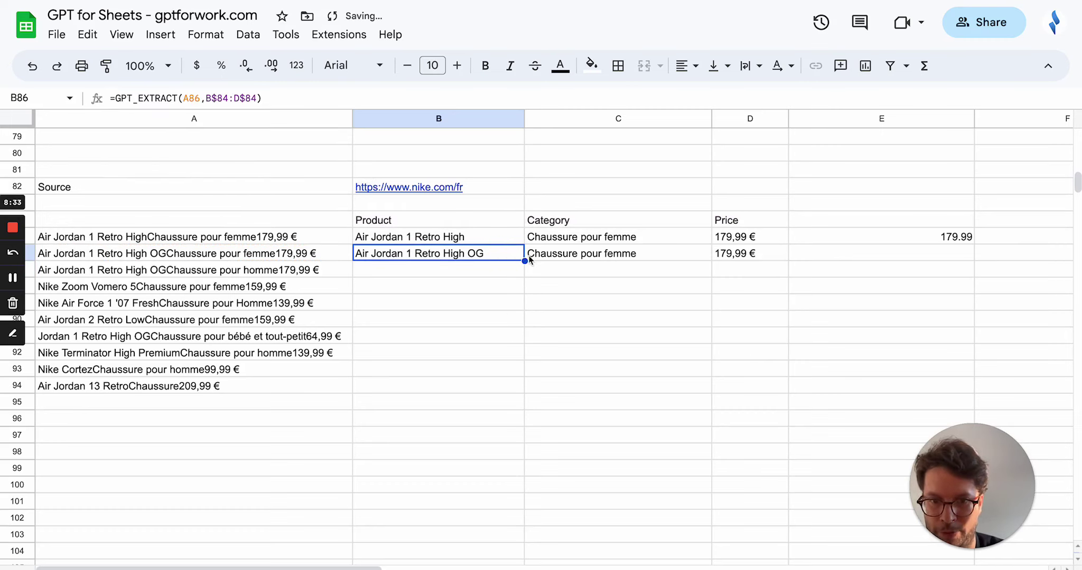
left_click_drag(525, 262, 500, 388)
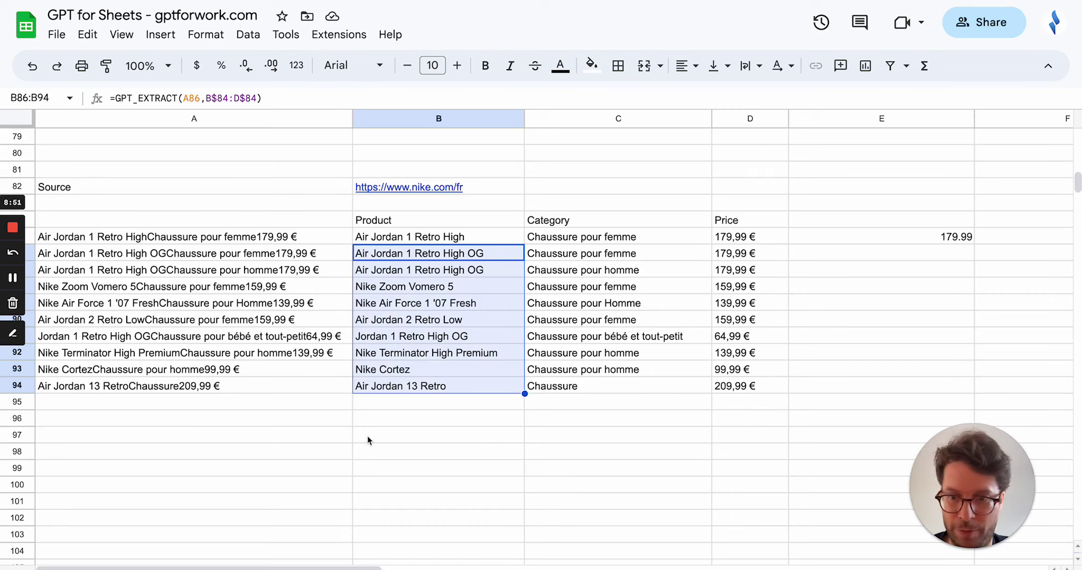
left_click(306, 449)
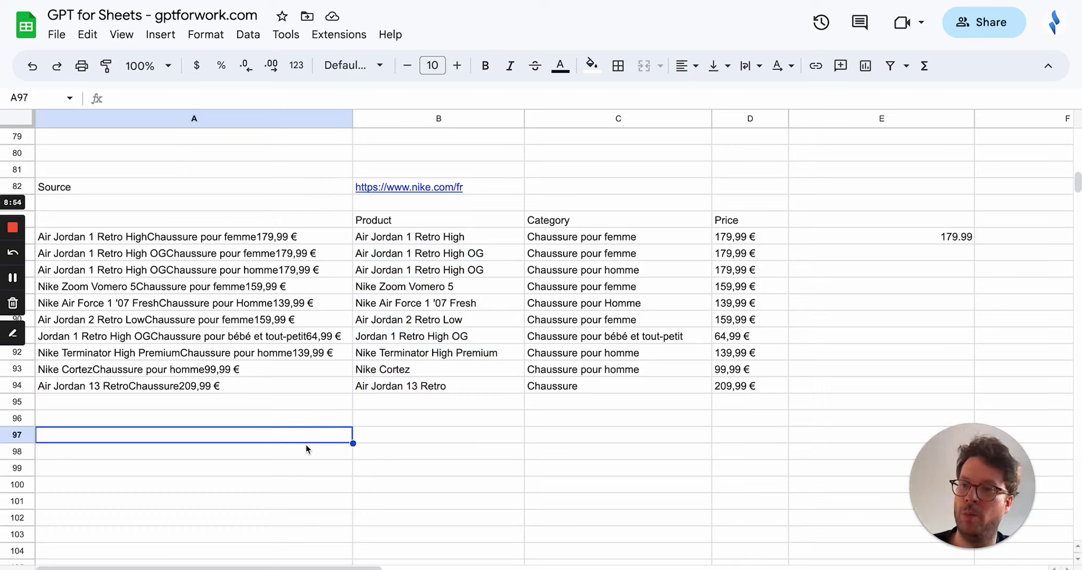